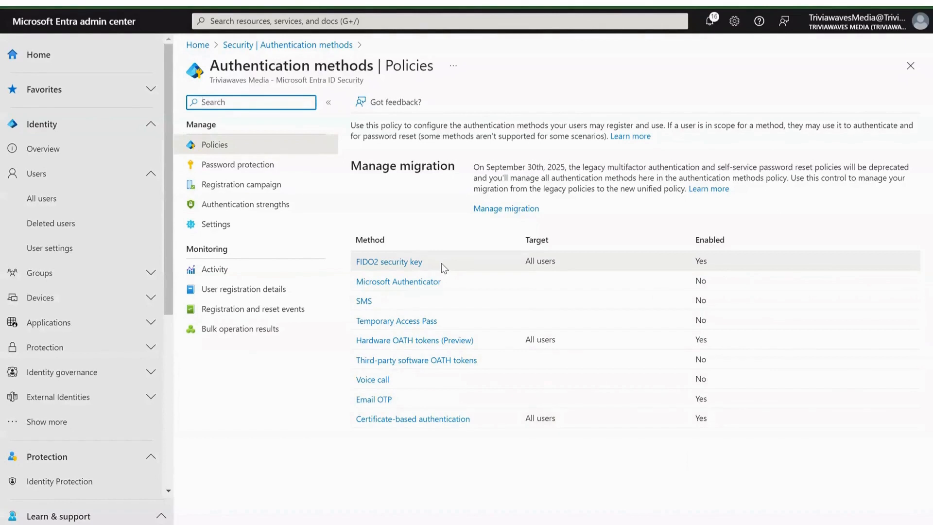
Disable the FIDO2 security key authentication method, acknowledge the lockout warning and save the policy.
left_click(417, 265)
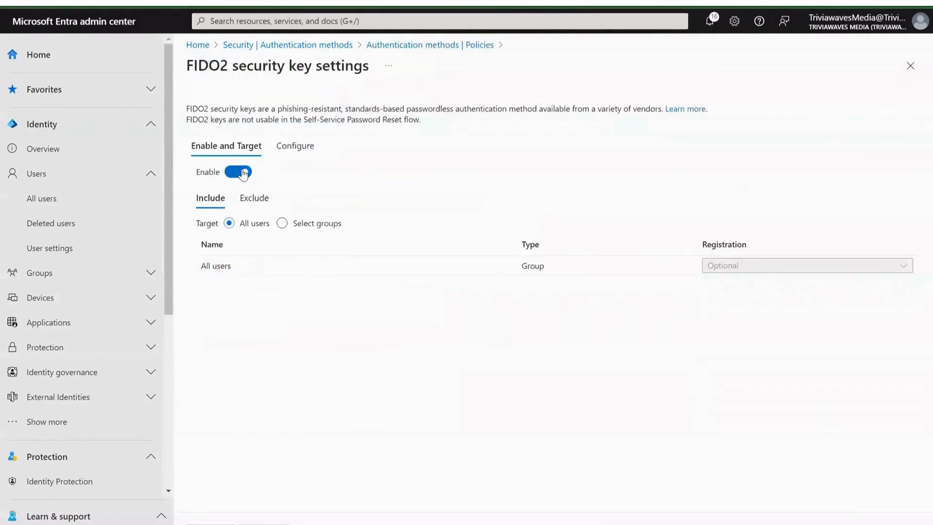
left_click(243, 172)
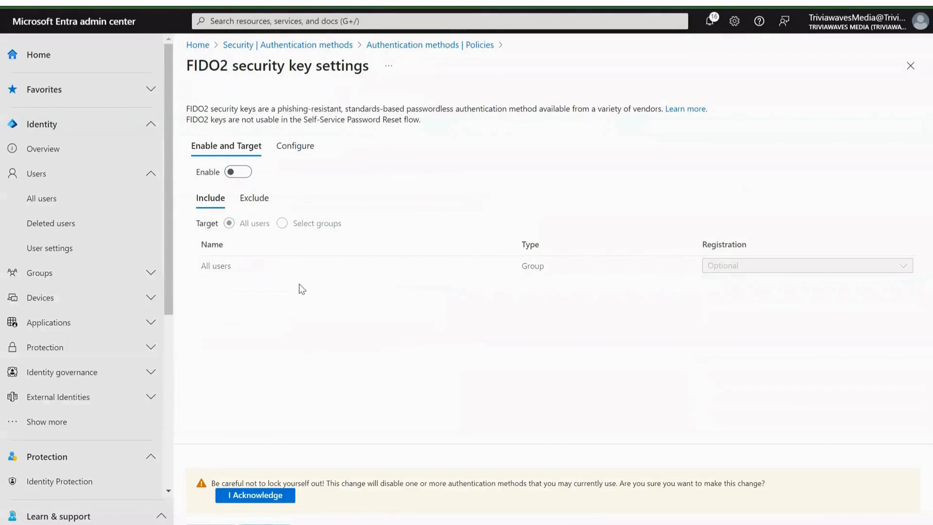
left_click(249, 500)
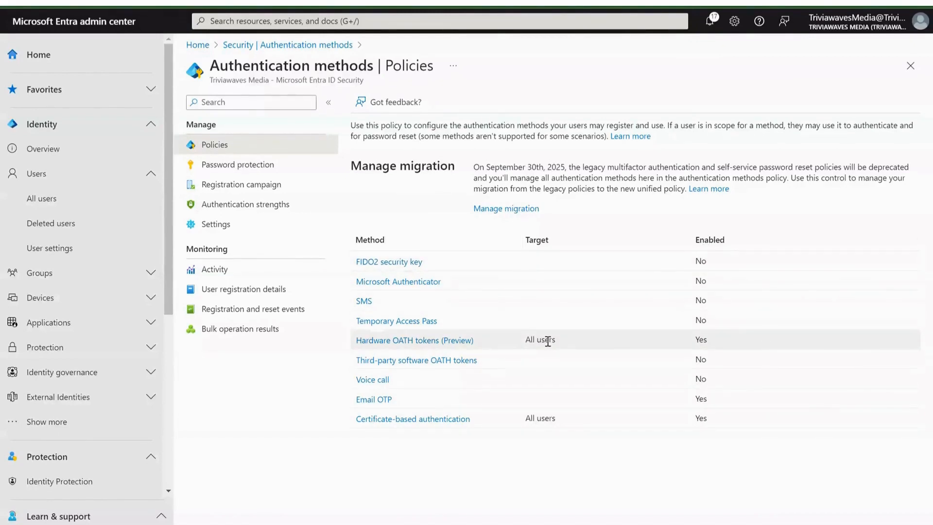
Disable the Hardware OATH tokens (Preview) method, acknowledge the lockout warning and save the policy.
left_click(428, 340)
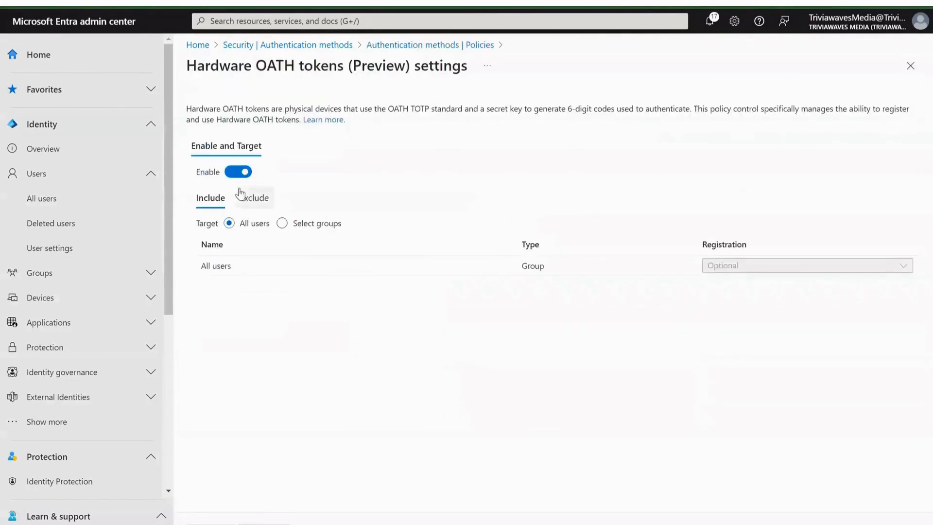
left_click(239, 174)
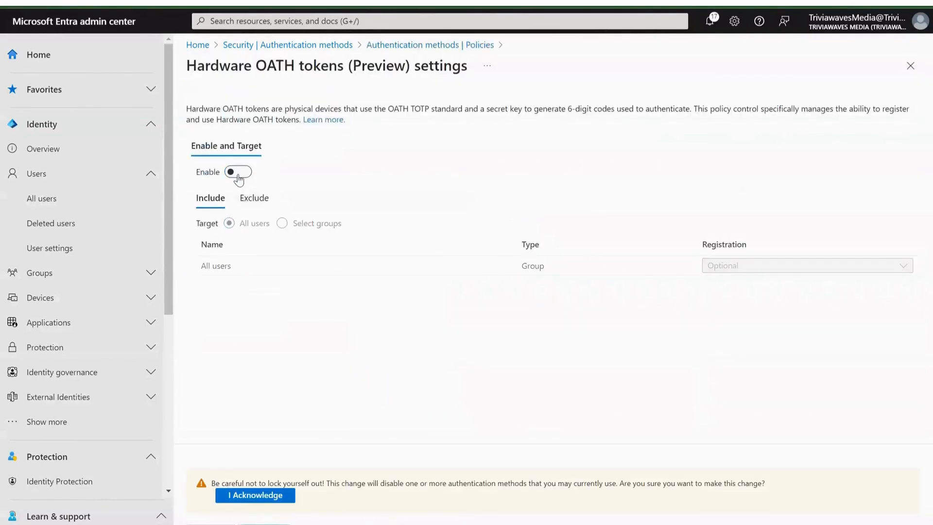
left_click(243, 499)
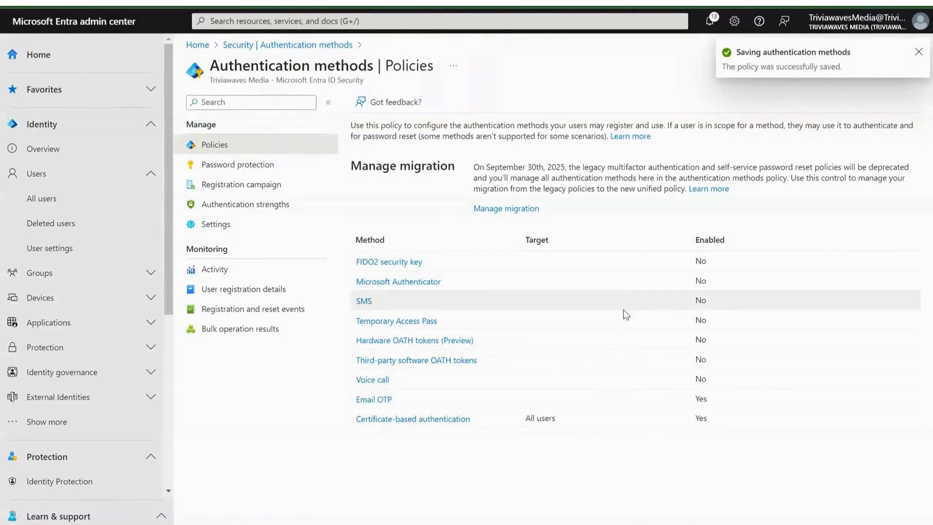
Disable certificate-based authentication, acknowledge both the lockout warning and the username binding warning, and save the policy.
left_click(457, 421)
left_click(240, 237)
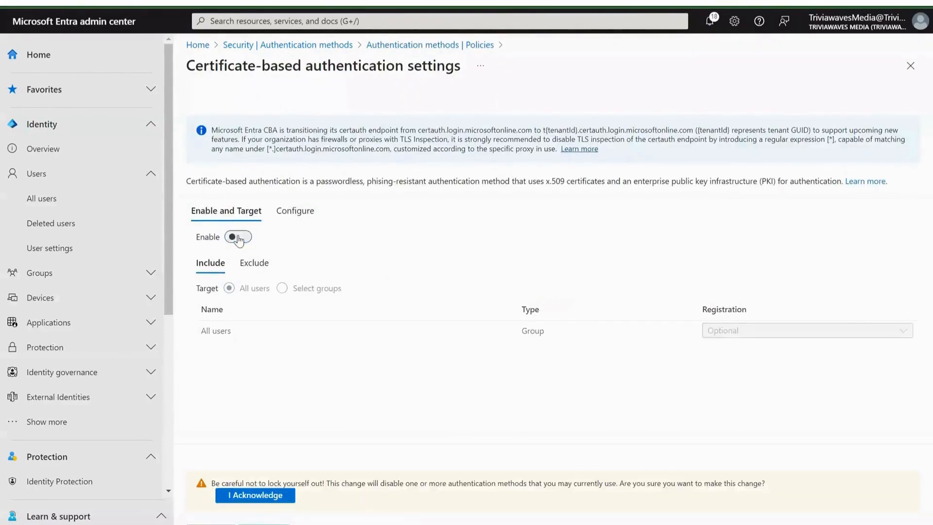
left_click(239, 496)
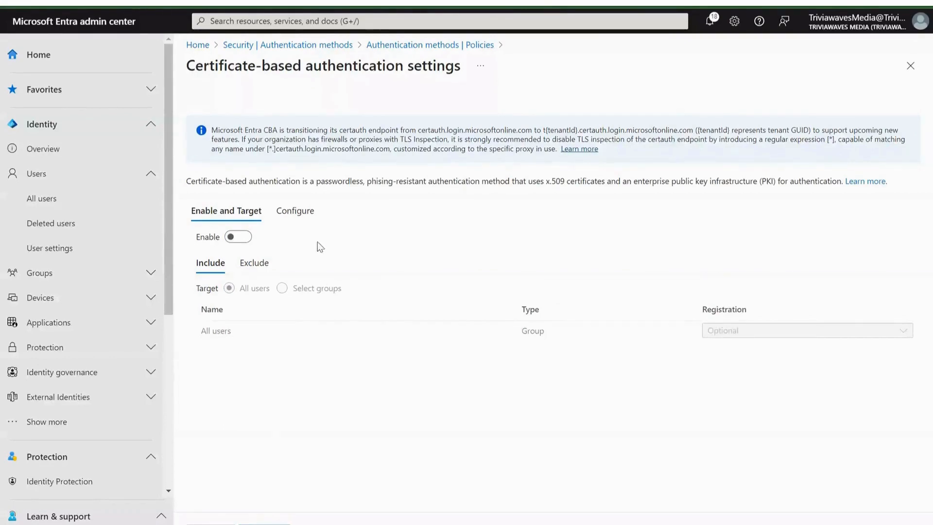
left_click(298, 218)
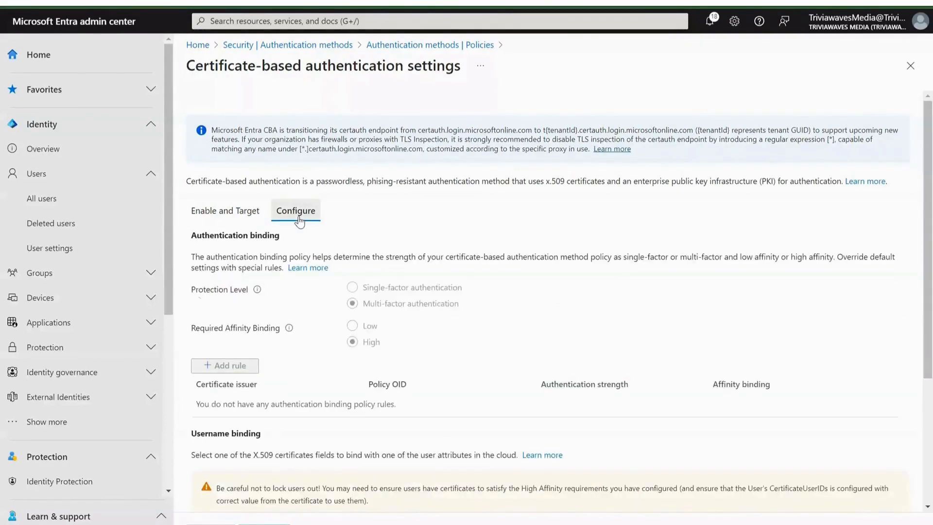
scroll(308, 443, "down", 3)
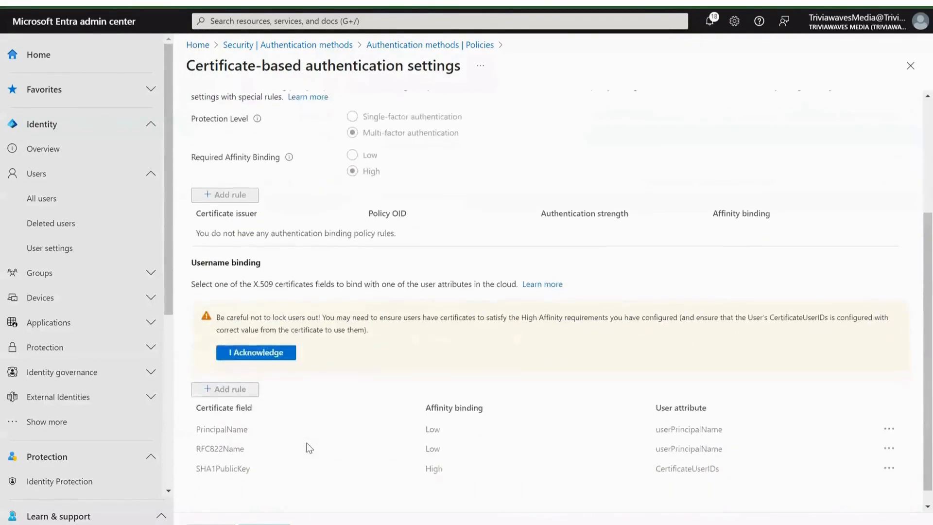
left_click(271, 356)
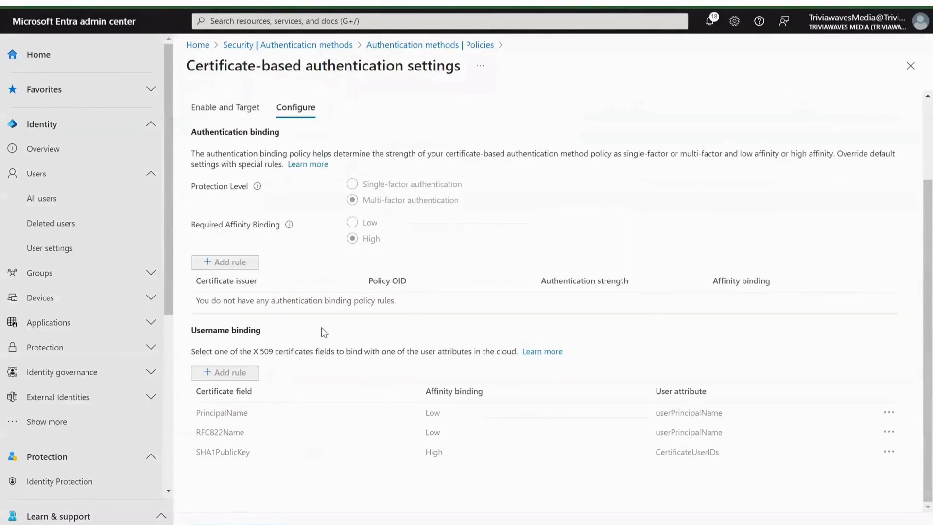
left_click(214, 522)
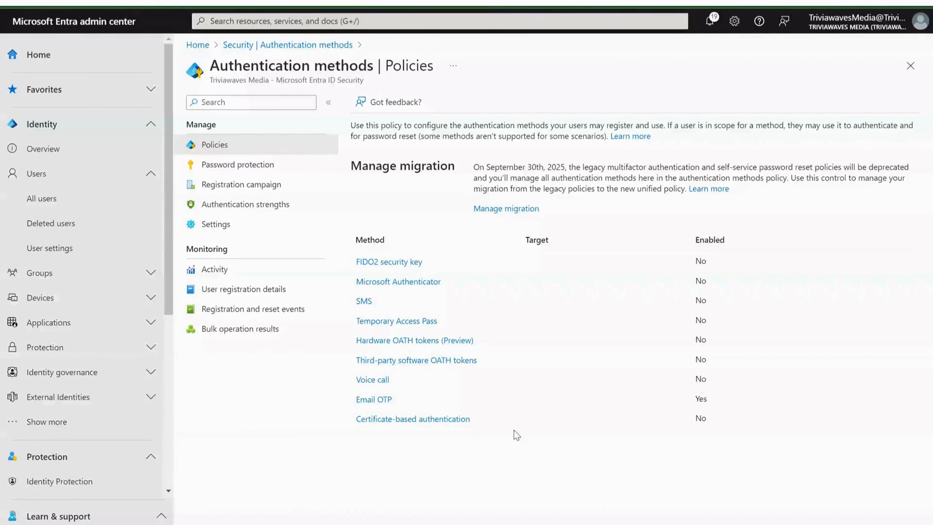
Enable the FIDO2 security key method with all users as the included target and check its exclusions.
left_click(387, 263)
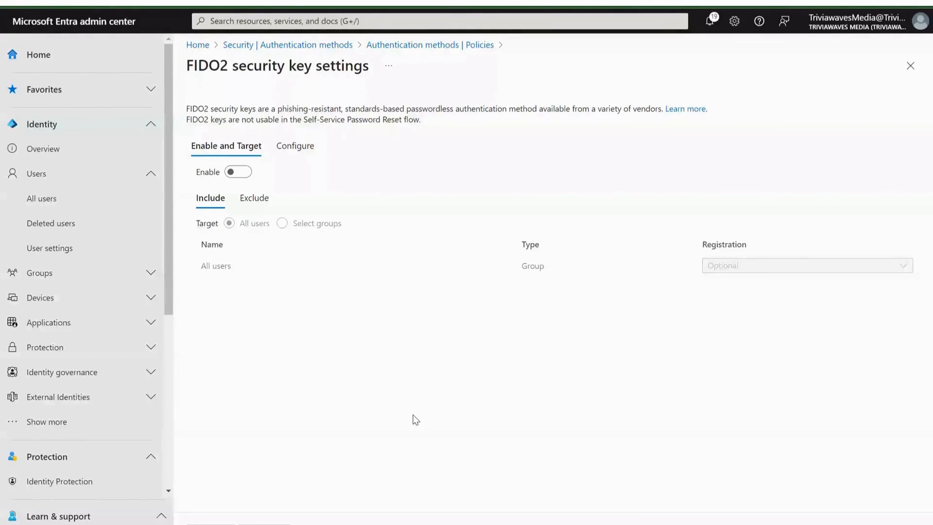
left_click(237, 175)
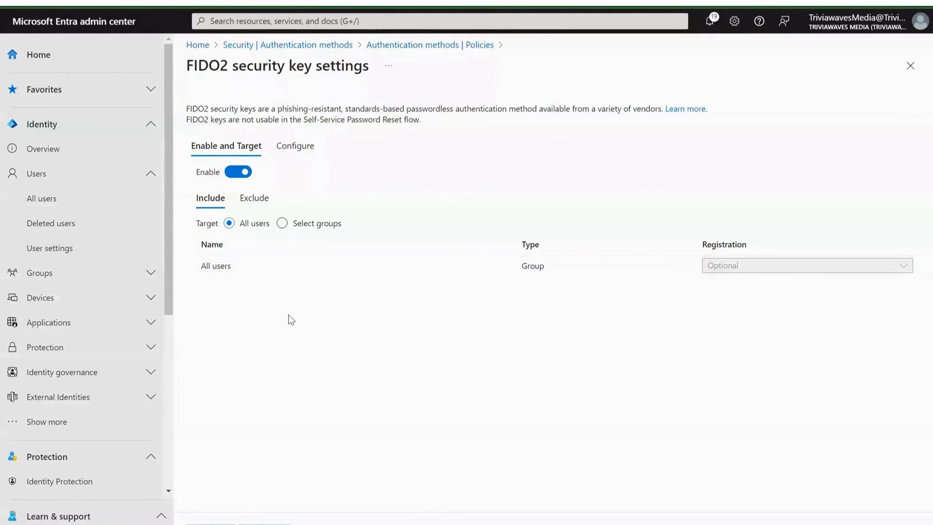
left_click(265, 199)
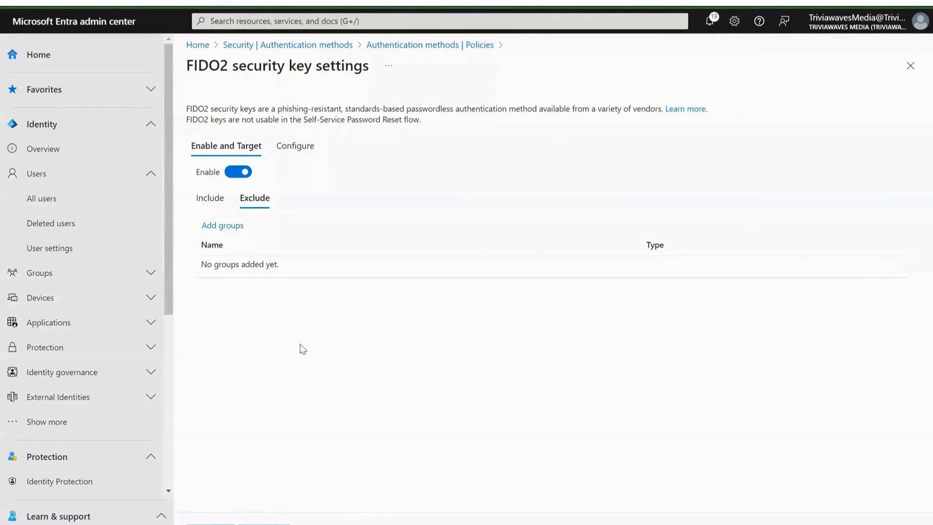
left_click(212, 196)
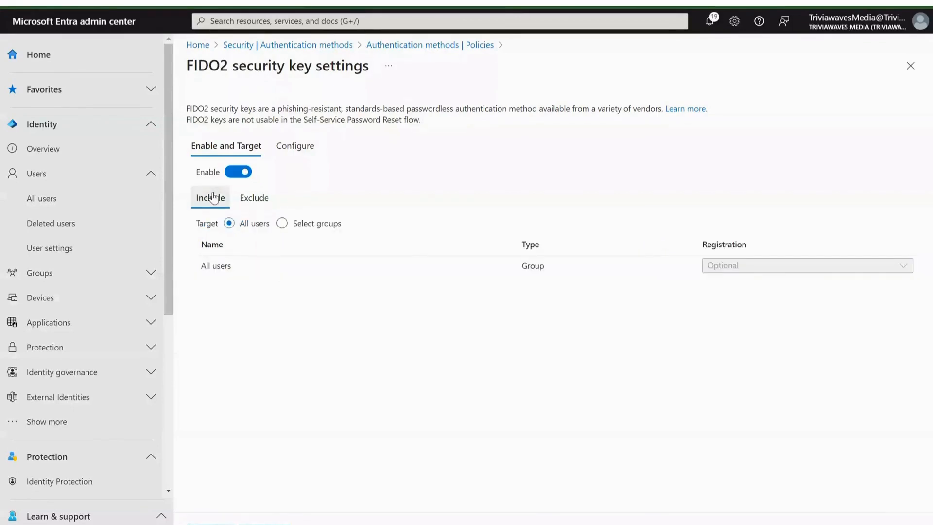
Set Enforce key restrictions to No in the FIDO2 security key configuration and save the policy.
left_click(298, 154)
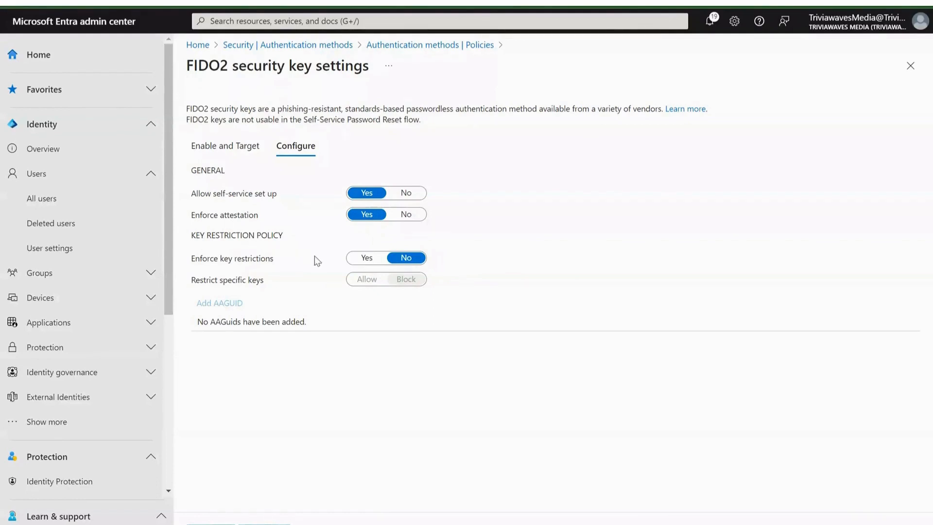
left_click(361, 260)
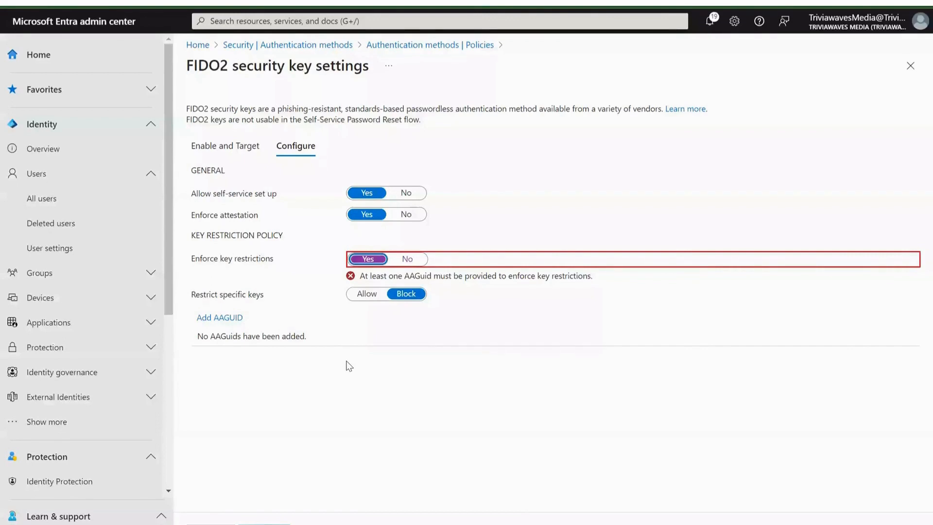
left_click(419, 259)
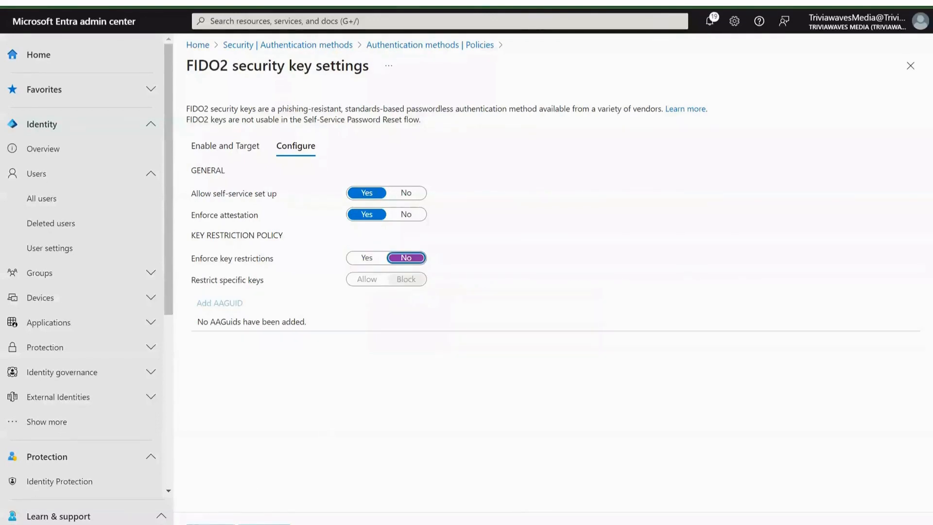
left_click(211, 524)
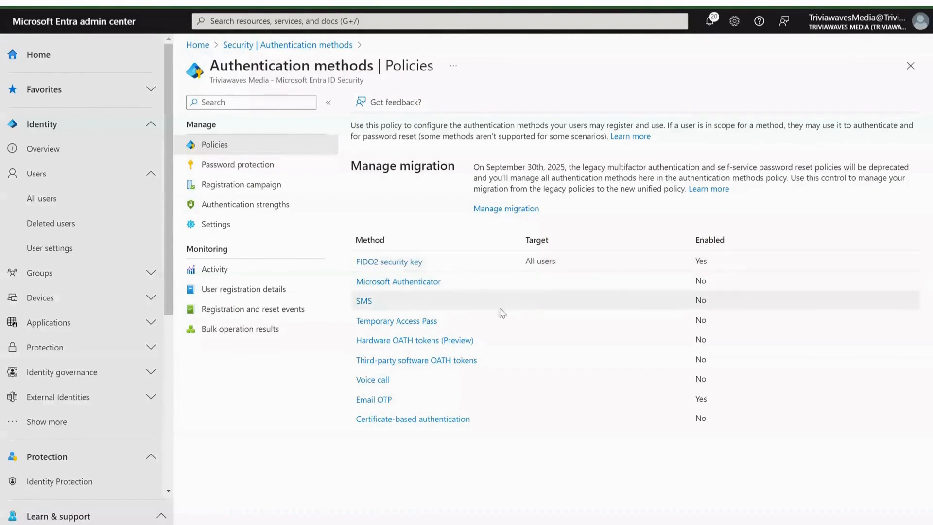
Enable the Temporary Access Pass method for all users and open its configuration.
left_click(426, 321)
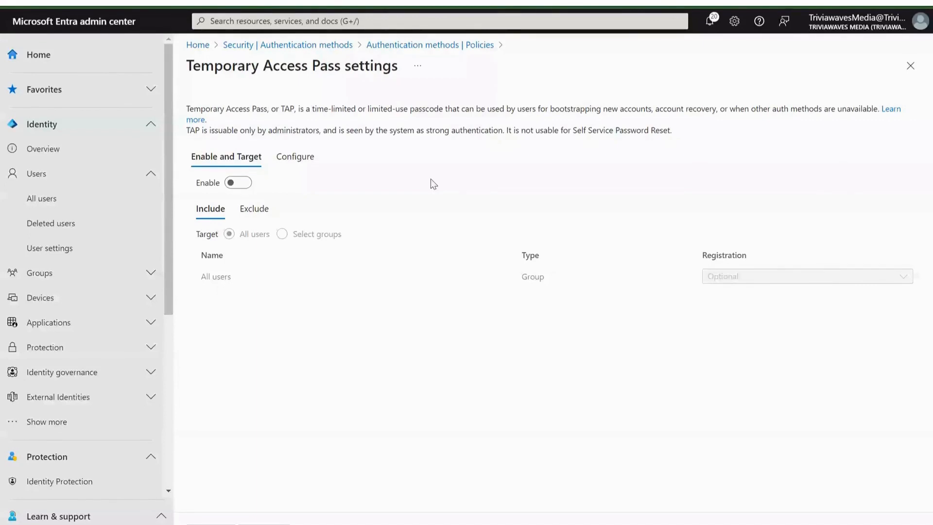
left_click(244, 183)
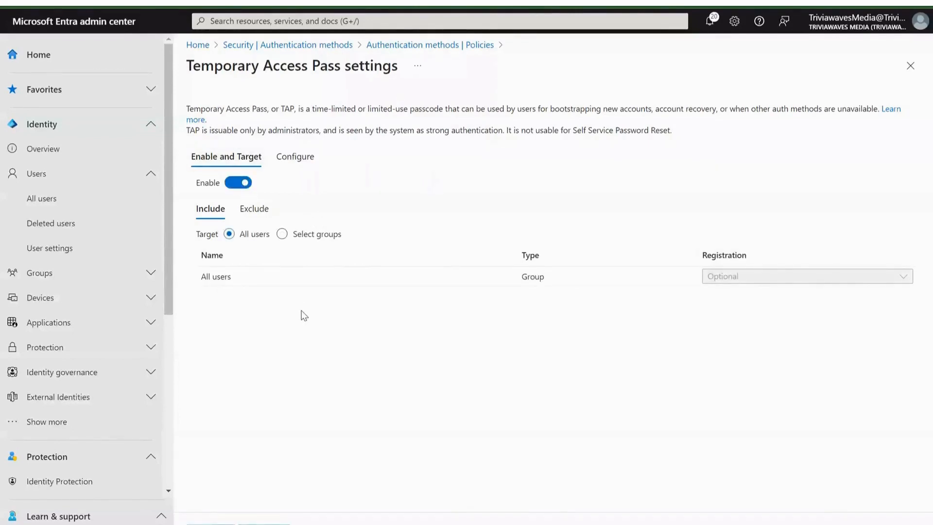
left_click(302, 163)
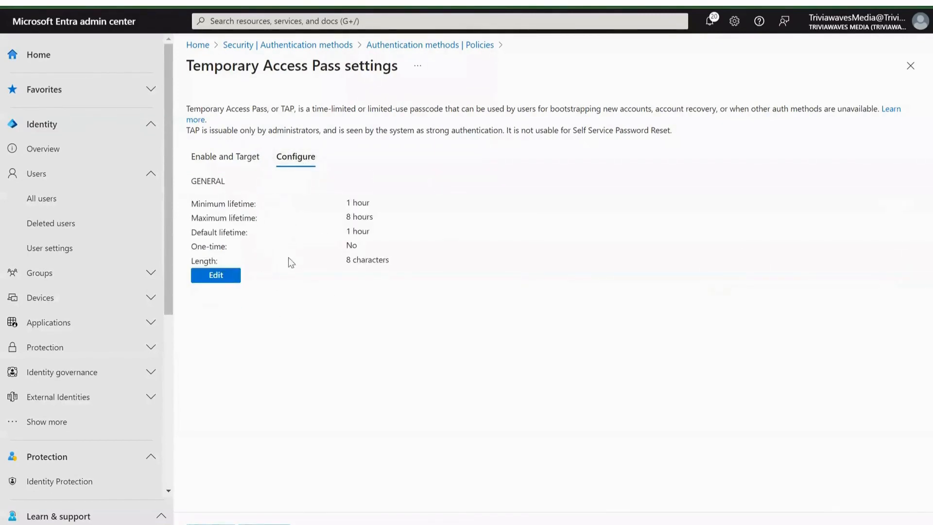
Set the Temporary Access Pass minimum and default lifetimes to 2 hours and the maximum lifetime to 9 hours.
left_click(226, 280)
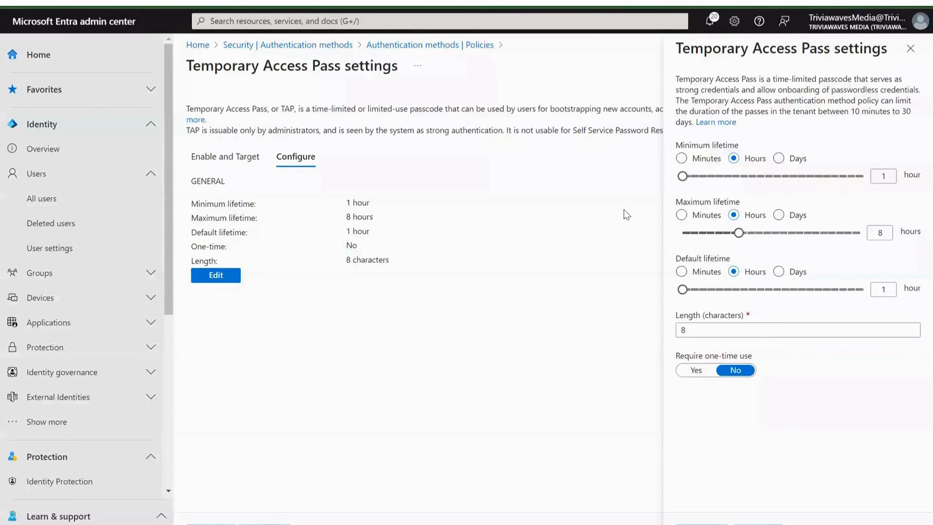
left_click(888, 180)
double_click(888, 179)
type("2")
left_click(891, 290)
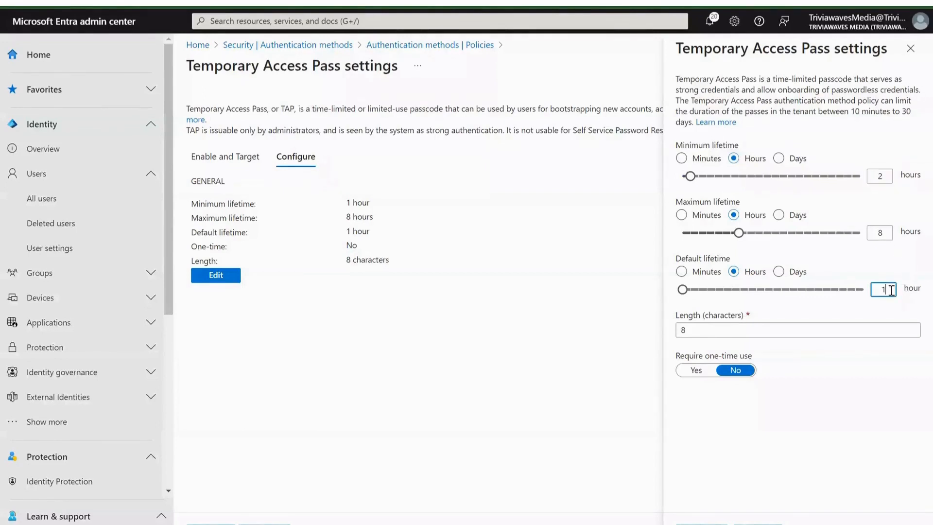
type("2")
left_click(889, 233)
key("BackSpace")
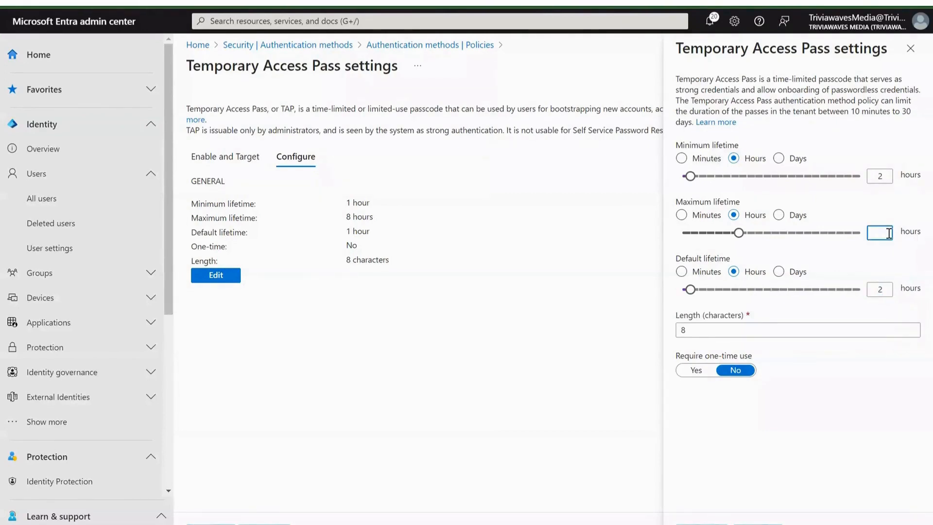
type("9")
Try Temporary Access Pass lengths of 4 and 9 characters, and set the length back to 8 characters.
left_click(696, 330)
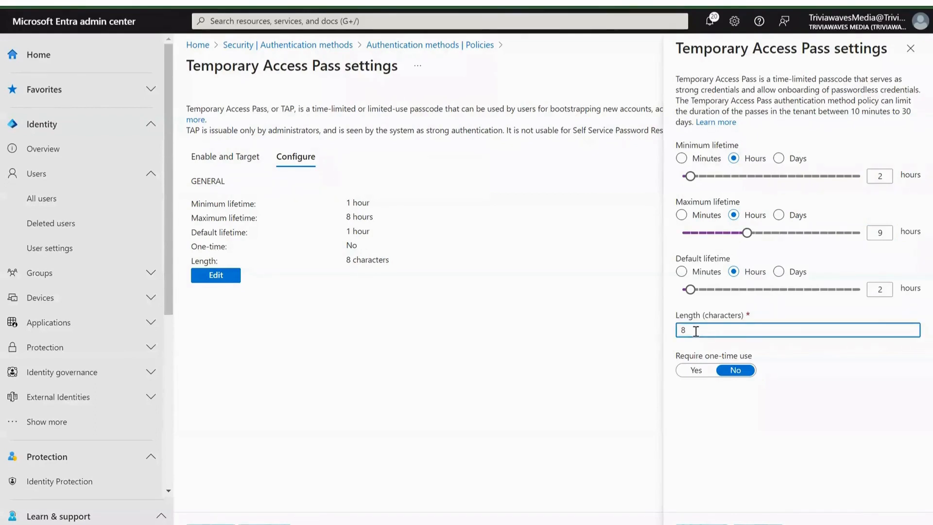
key("BackSpace")
type("4")
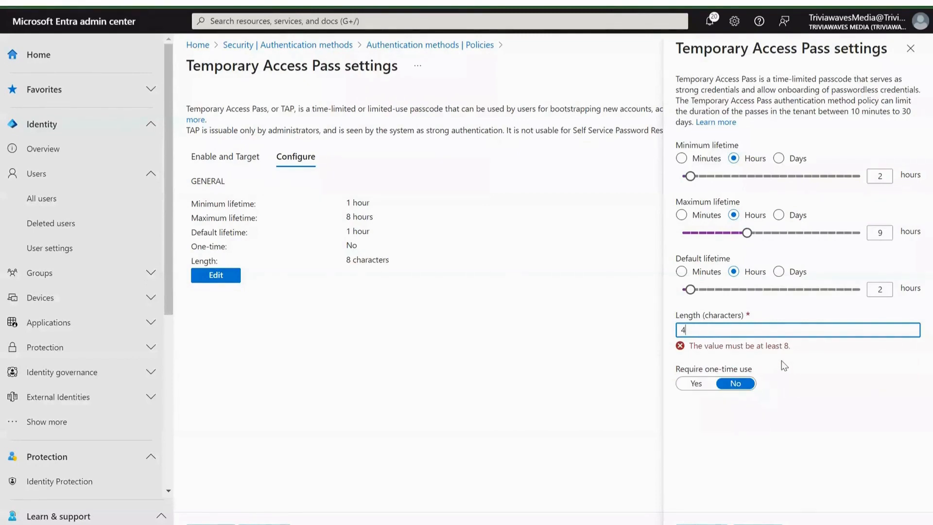
key("BackSpace")
type("9")
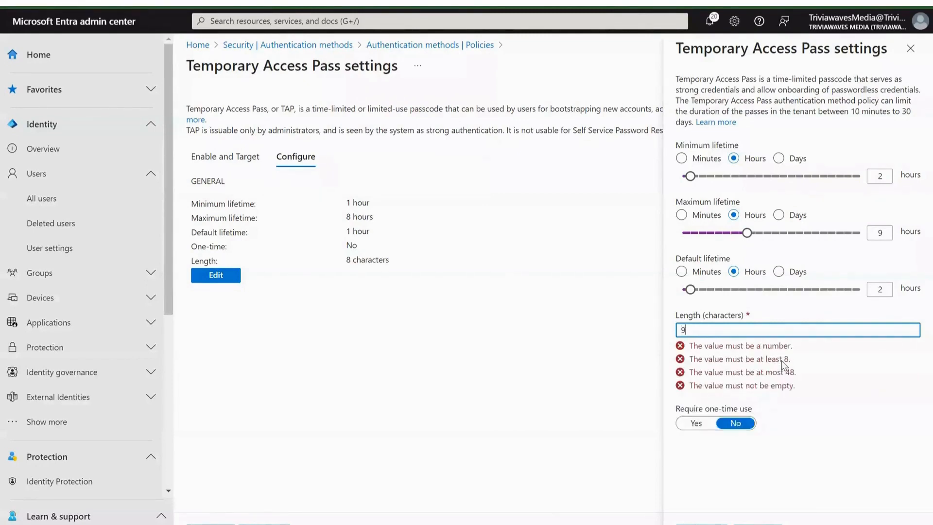
key("BackSpace")
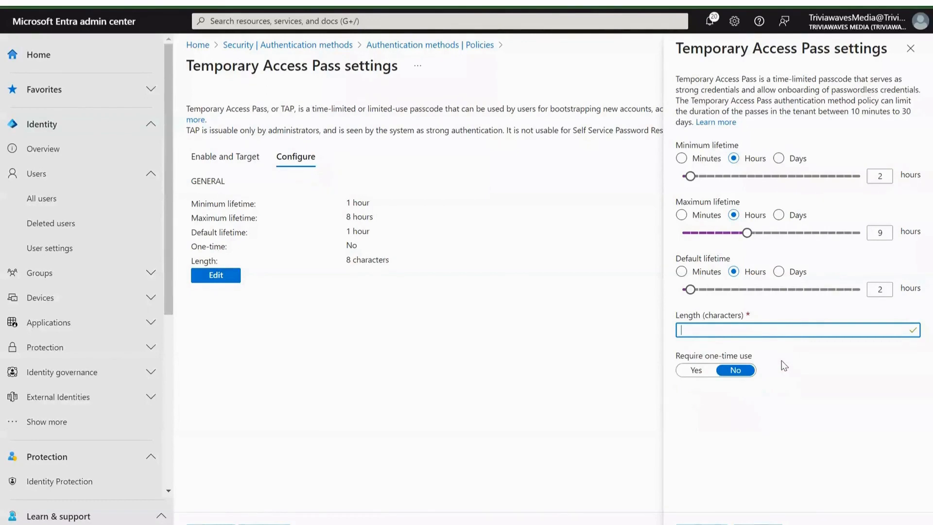
type("8")
Require one-time use for the Temporary Access Pass, apply the edited settings and save the policy.
left_click(694, 371)
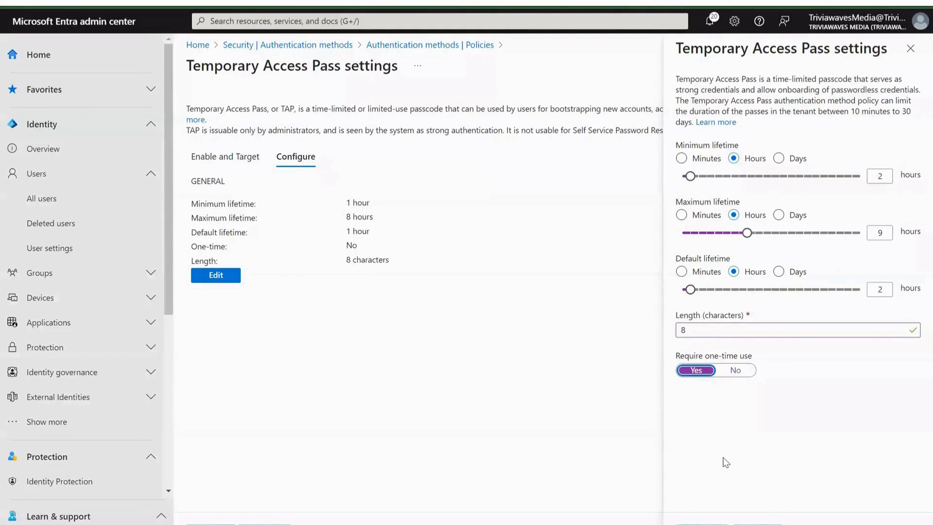
left_click(736, 370)
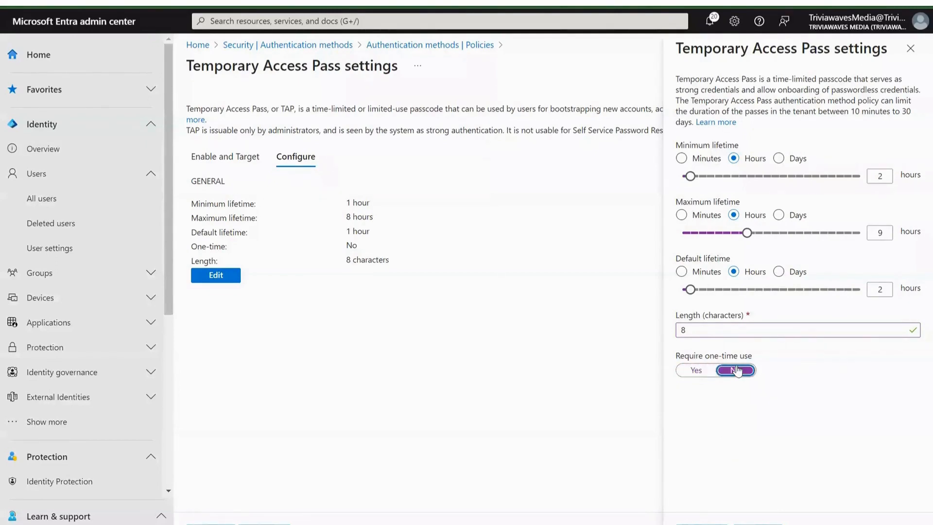
left_click(697, 372)
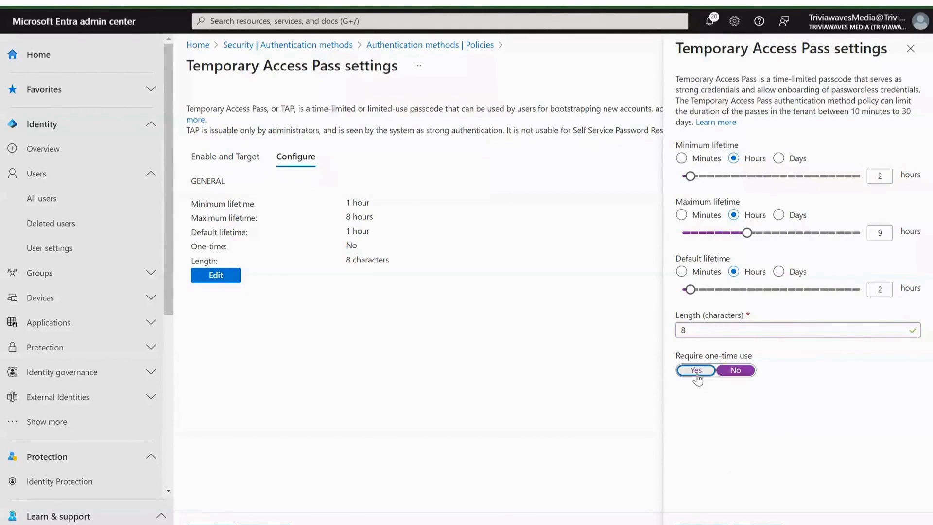
left_click(702, 521)
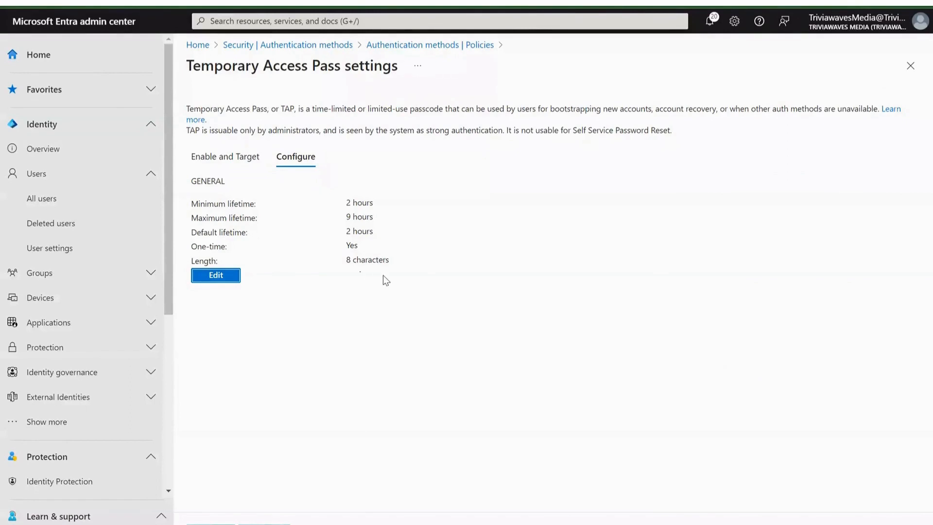
left_click(193, 521)
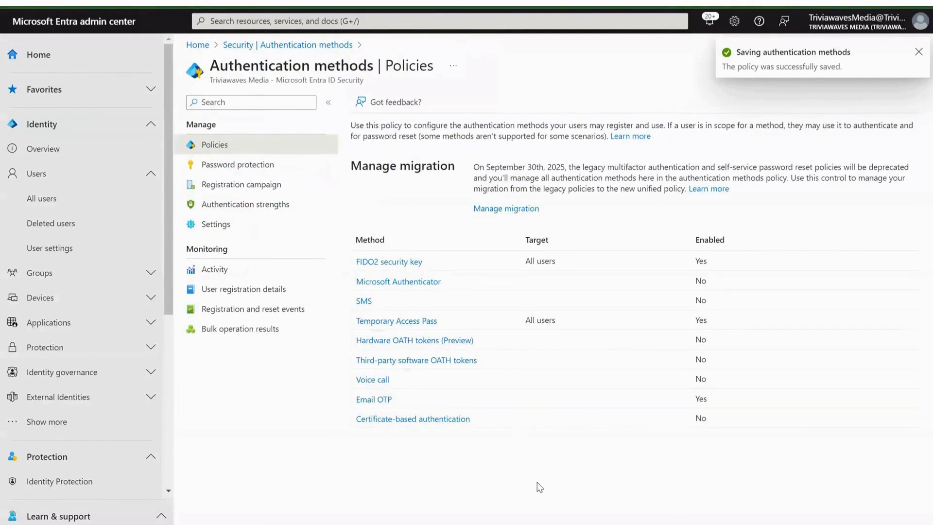
Enable the Hardware OATH tokens (Preview) method for all users, check its exclusions and save the policy.
left_click(438, 345)
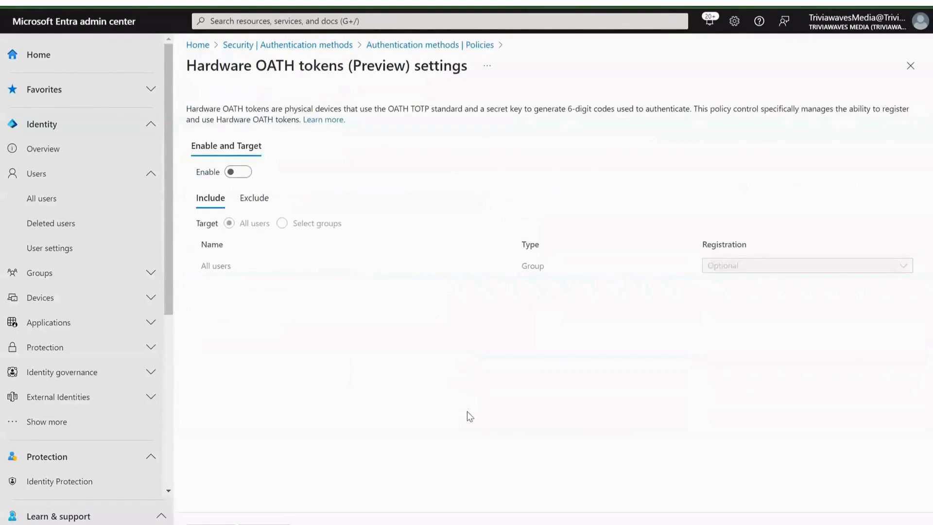
left_click(238, 173)
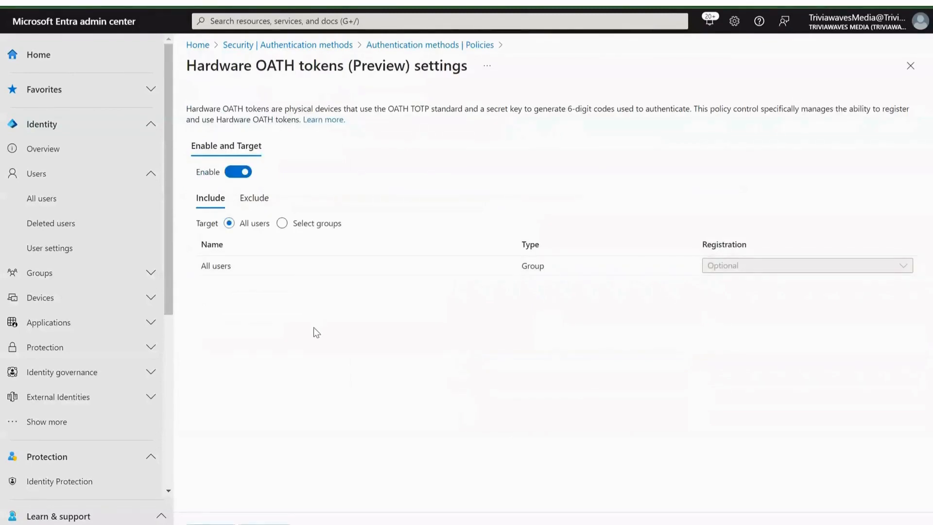
left_click(253, 201)
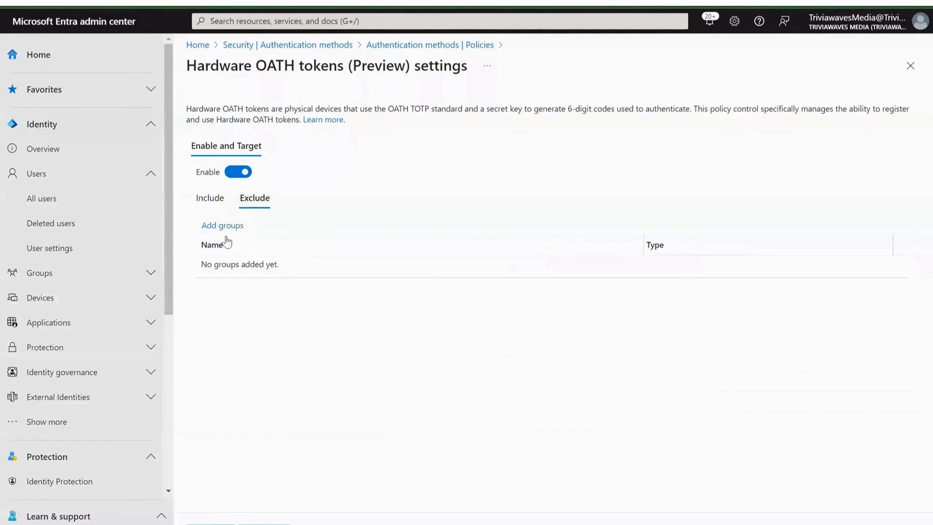
left_click(211, 203)
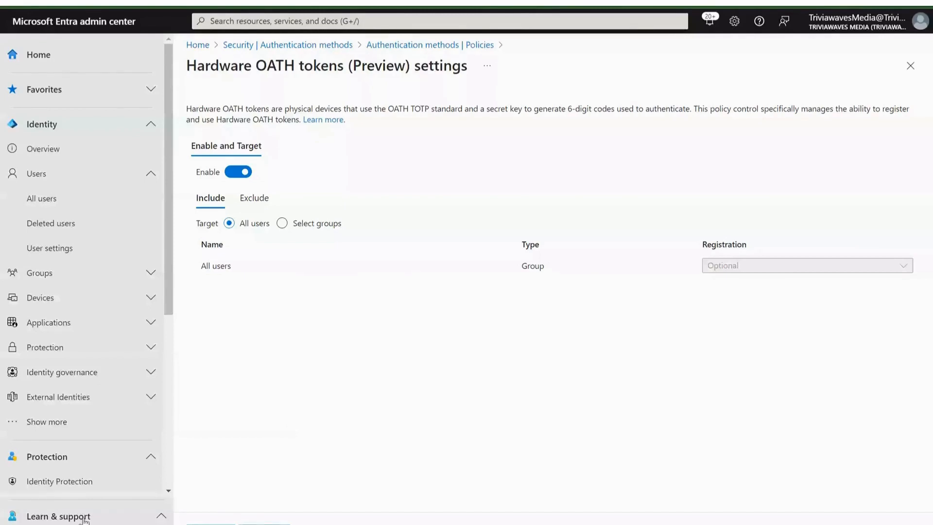
left_click(211, 523)
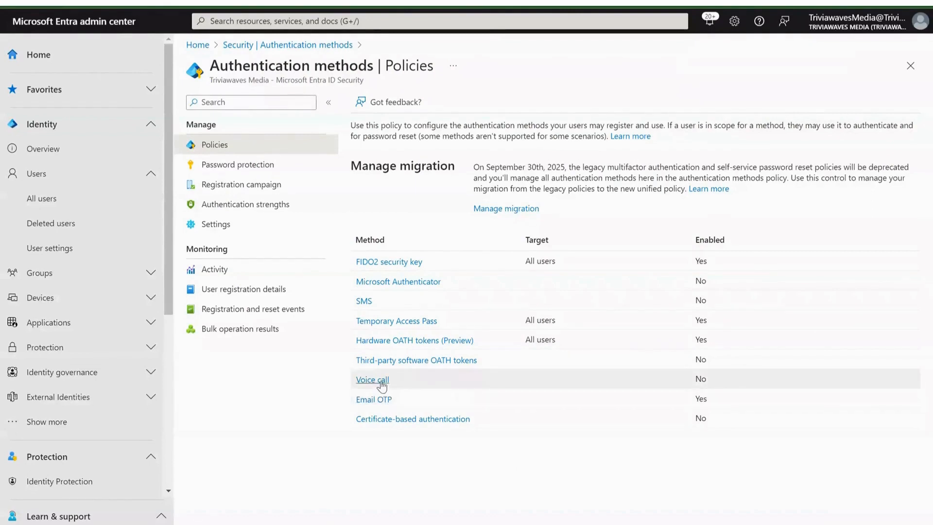
Enable the certificate-based authentication method for all users and open its configuration.
left_click(429, 421)
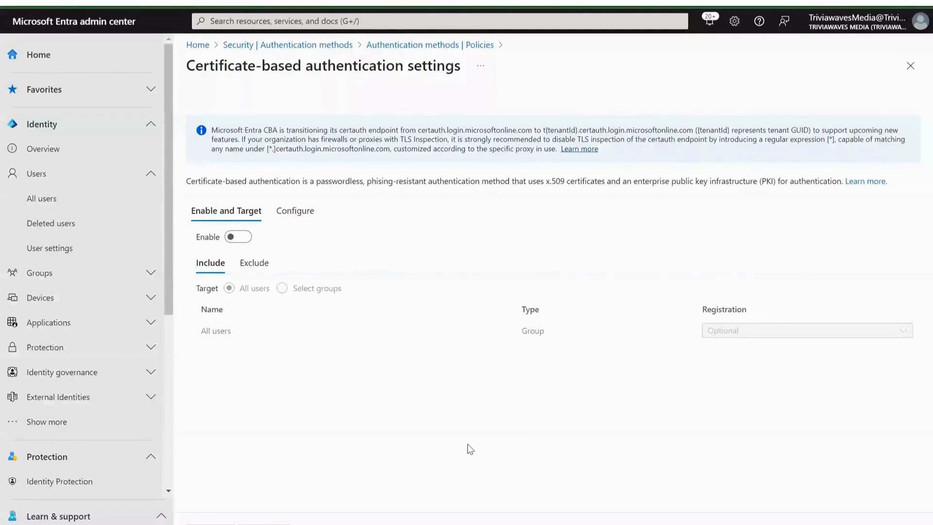
left_click(303, 216)
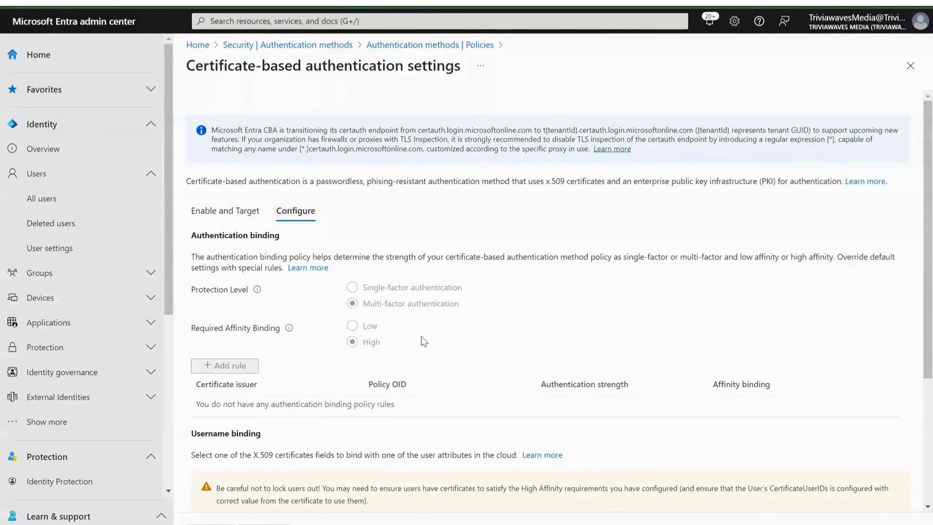
scroll(424, 341, "down", 2)
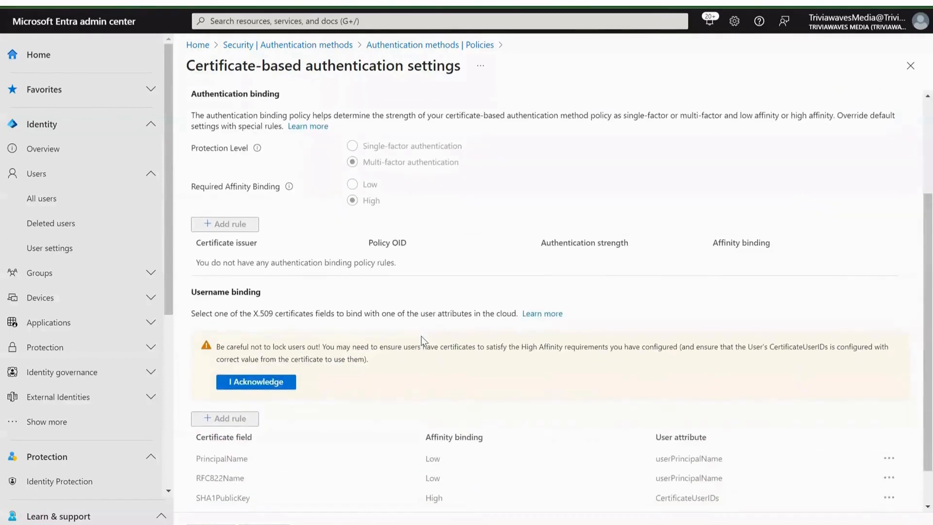
scroll(422, 339, "up", 2)
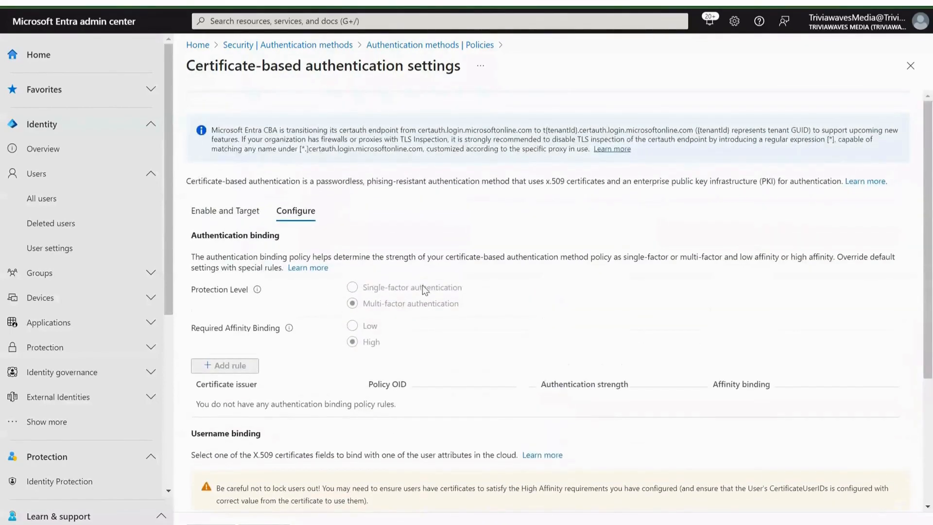
left_click(234, 212)
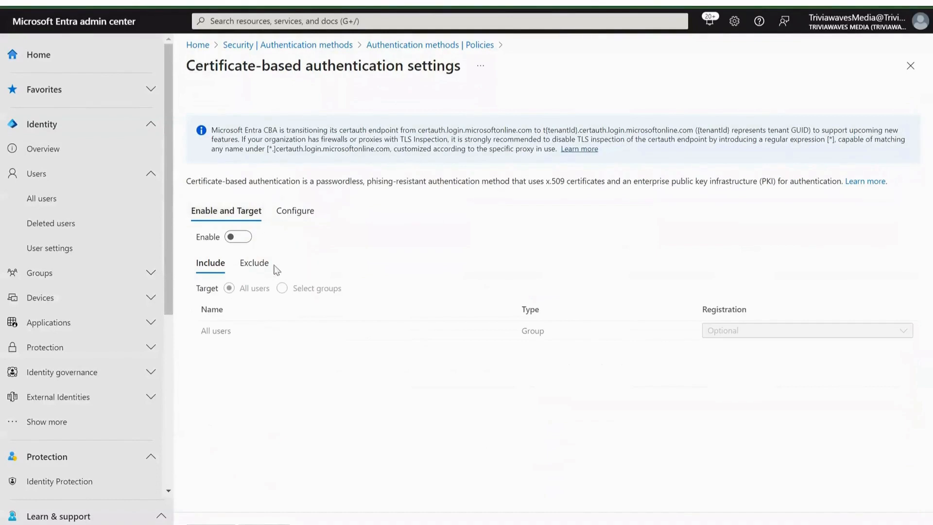
left_click(239, 241)
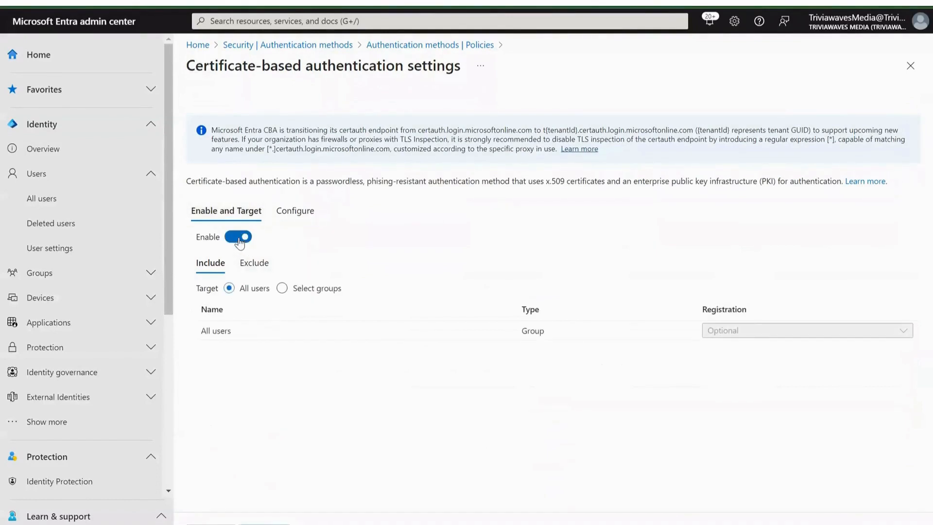
left_click(311, 216)
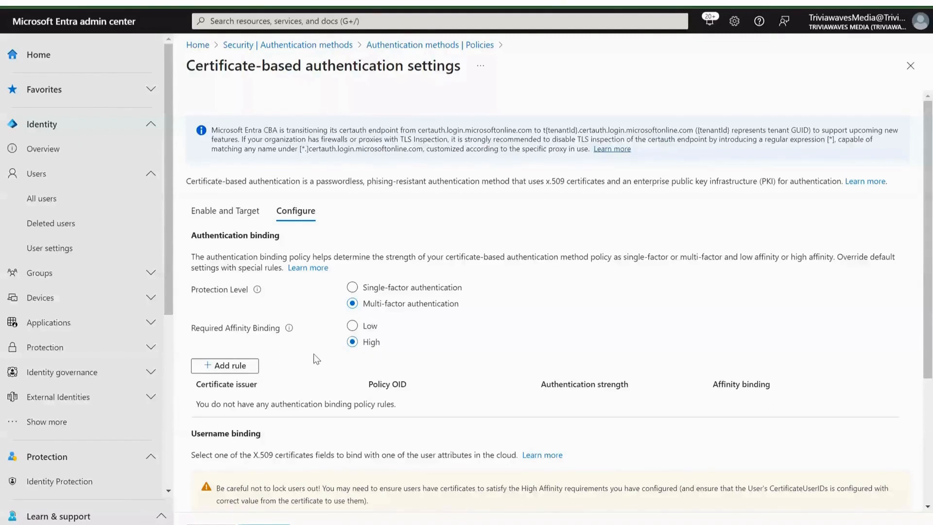
scroll(348, 363, "down", 1)
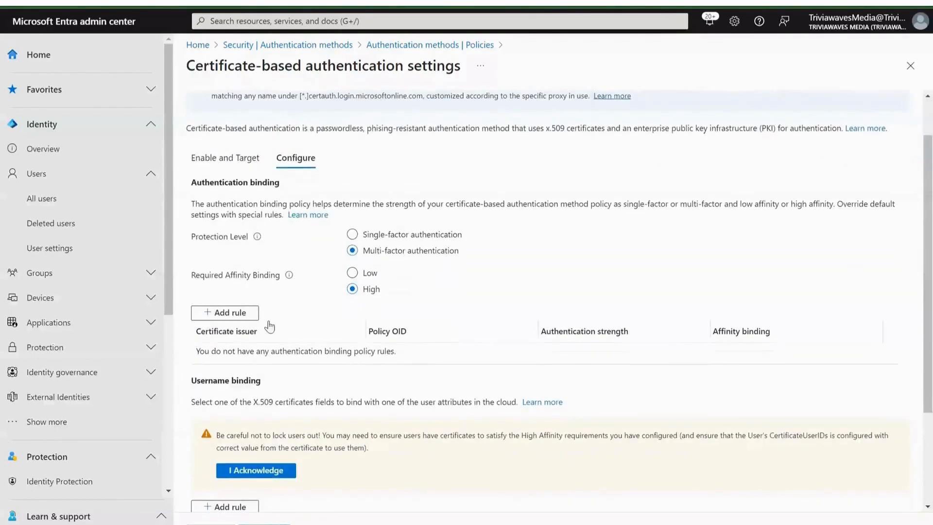
left_click(243, 312)
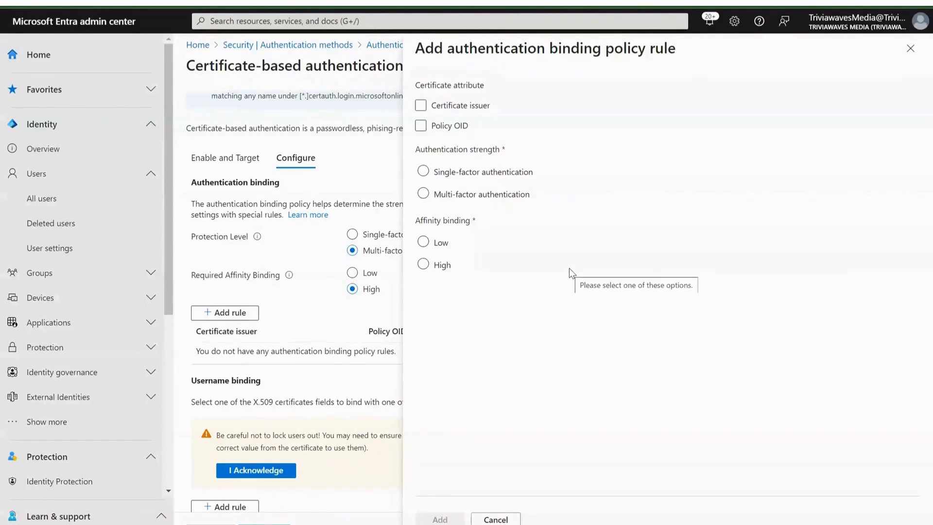
left_click(421, 106)
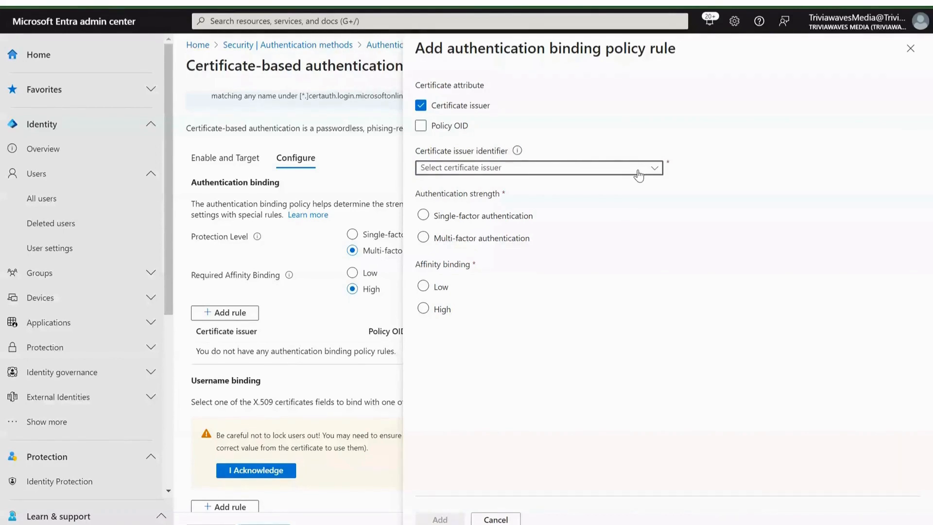
left_click(423, 237)
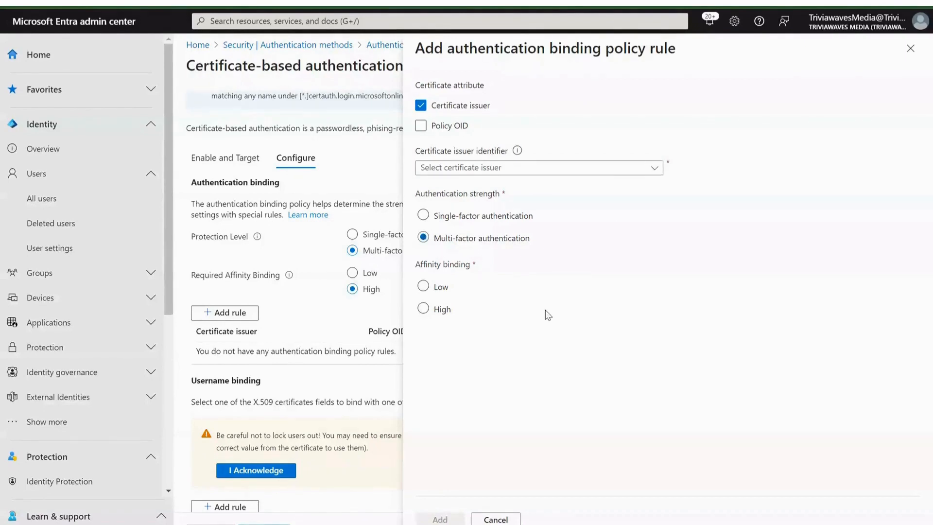
left_click(423, 311)
left_click(420, 127)
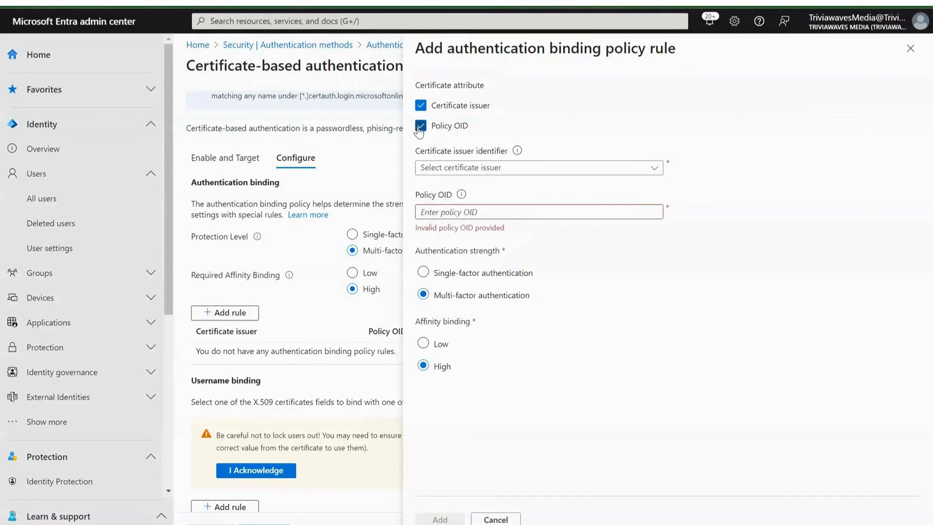
left_click(466, 211)
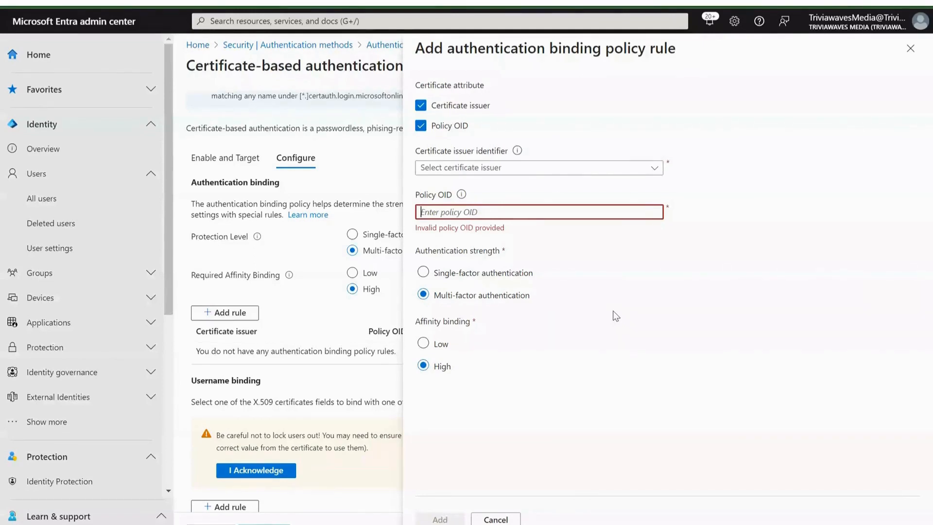
left_click(421, 127)
left_click(421, 106)
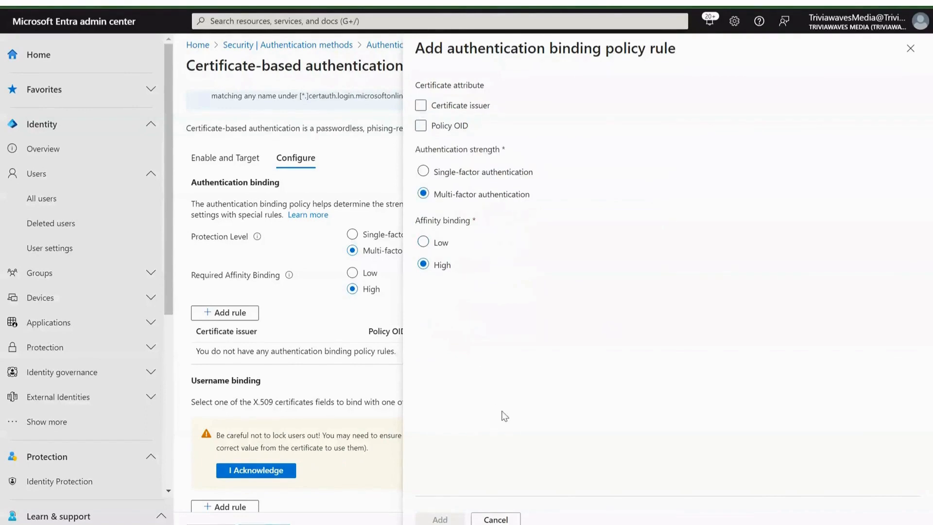
left_click(496, 520)
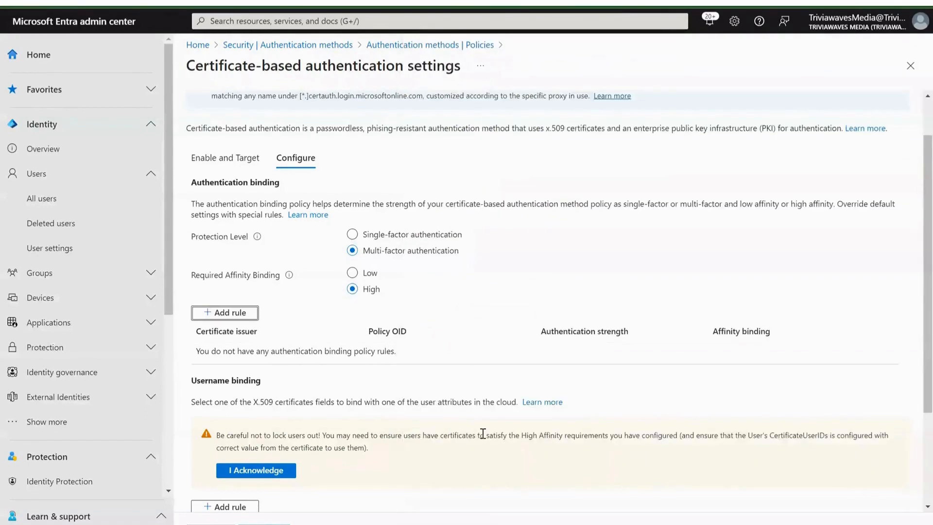
Delete the SHA1PublicKey rule from the username binding rules.
scroll(482, 432, "down", 1)
scroll(483, 433, "down", 2)
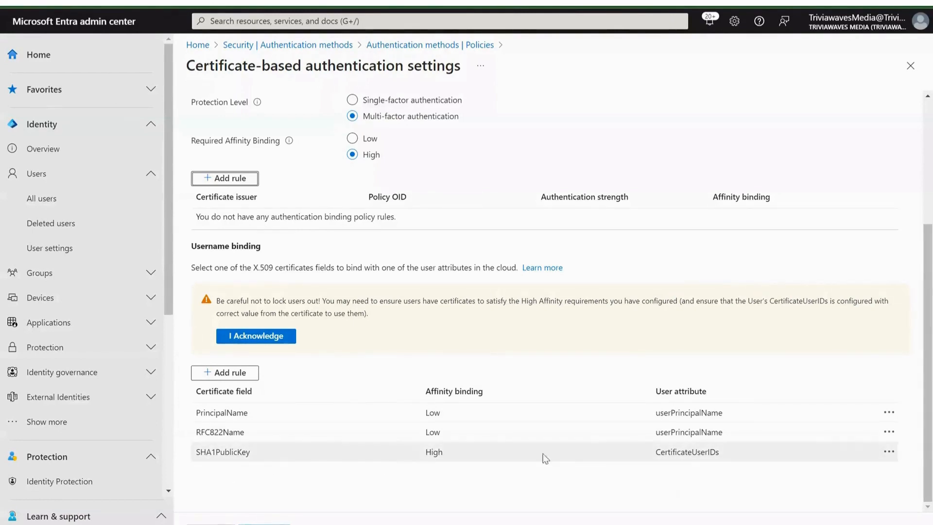
left_click(888, 452)
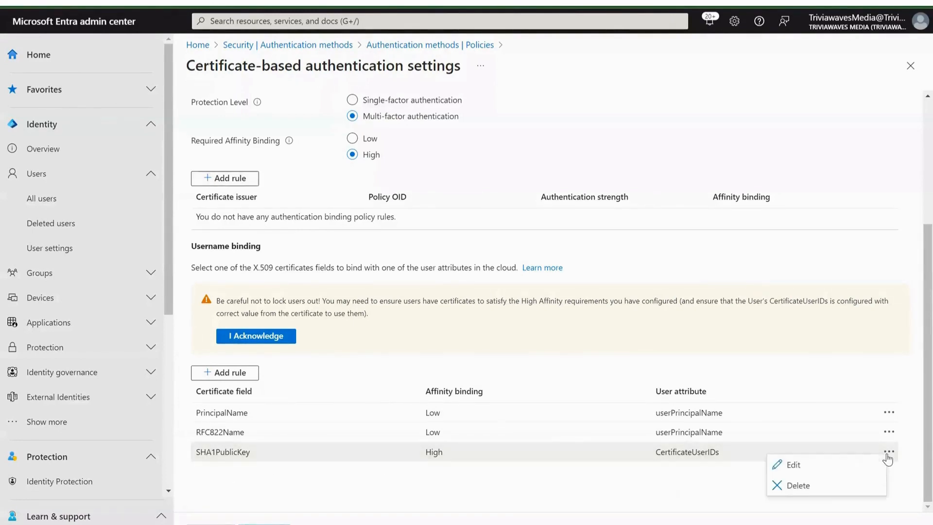
left_click(790, 488)
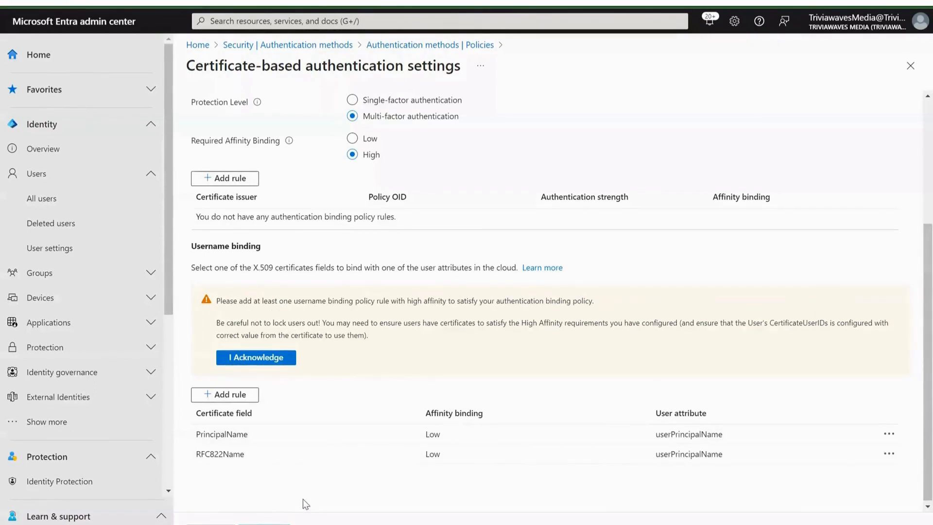
Add a username binding rule that maps the SHA1PublicKey certificate field to the CertificateUserIDs user attribute.
left_click(246, 395)
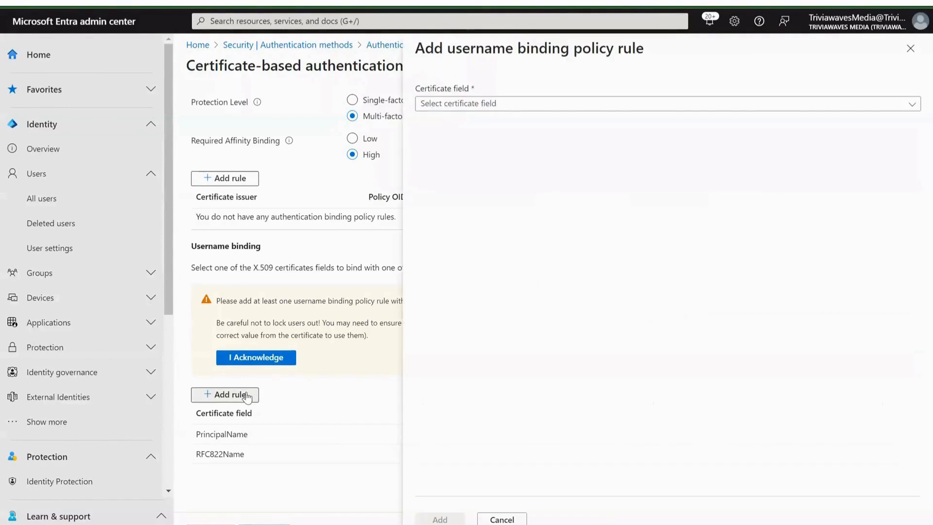
left_click(913, 105)
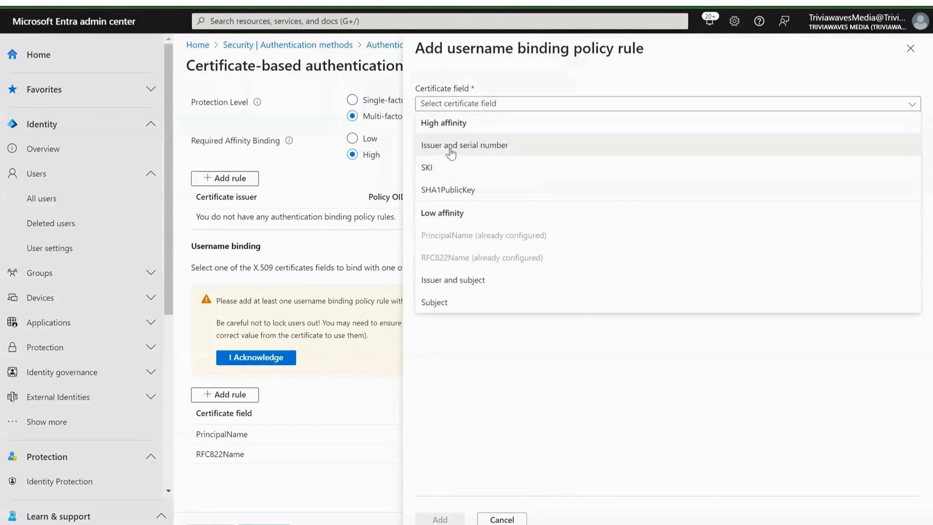
left_click(457, 191)
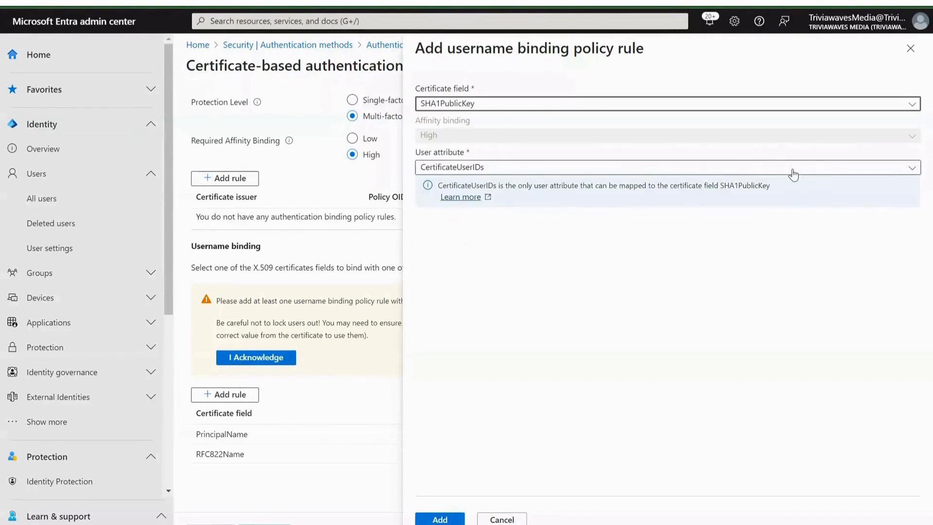
left_click(910, 168)
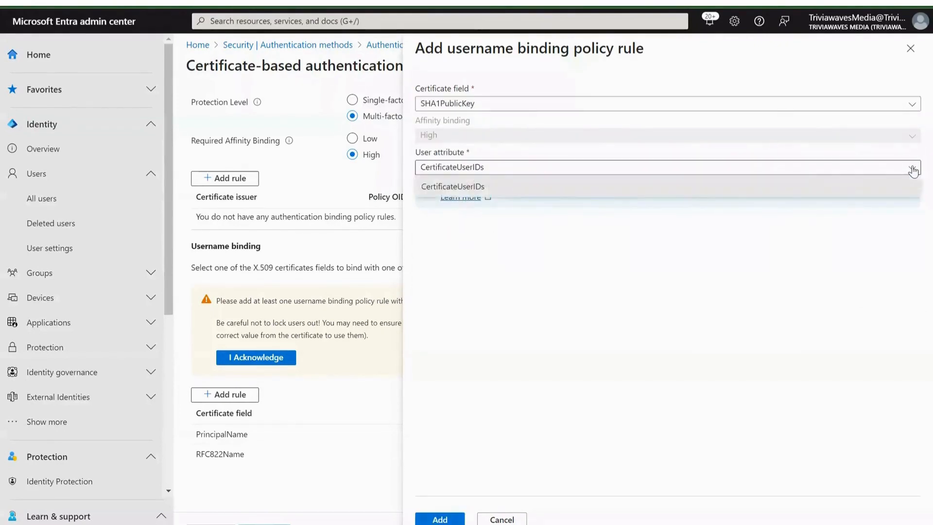
left_click(522, 193)
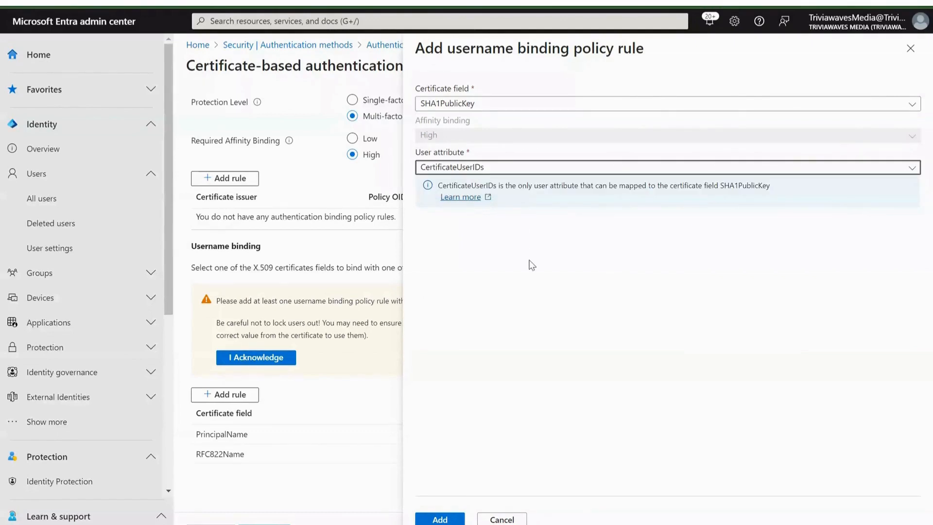
left_click(442, 518)
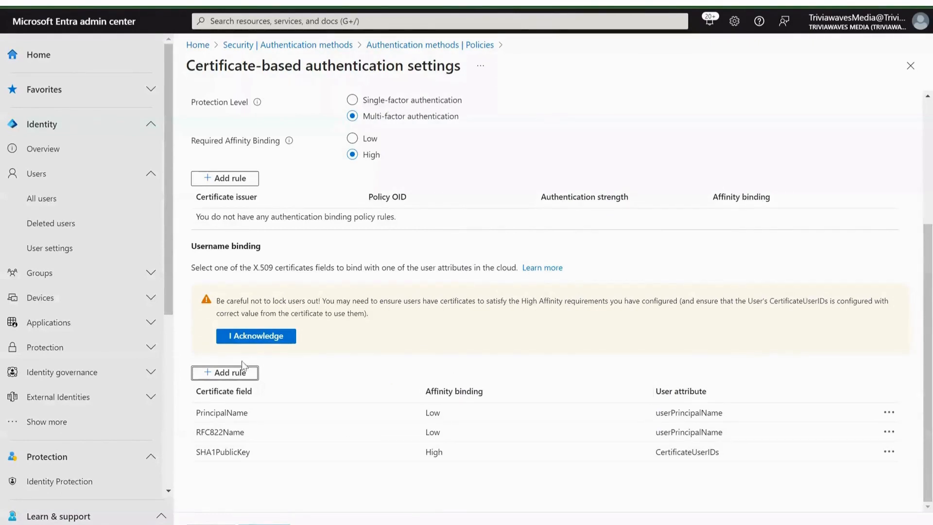
Add a username binding rule mapping the SKI certificate field to CertificateUserIDs, and acknowledge the user lockout and valid certificate warnings.
left_click(233, 373)
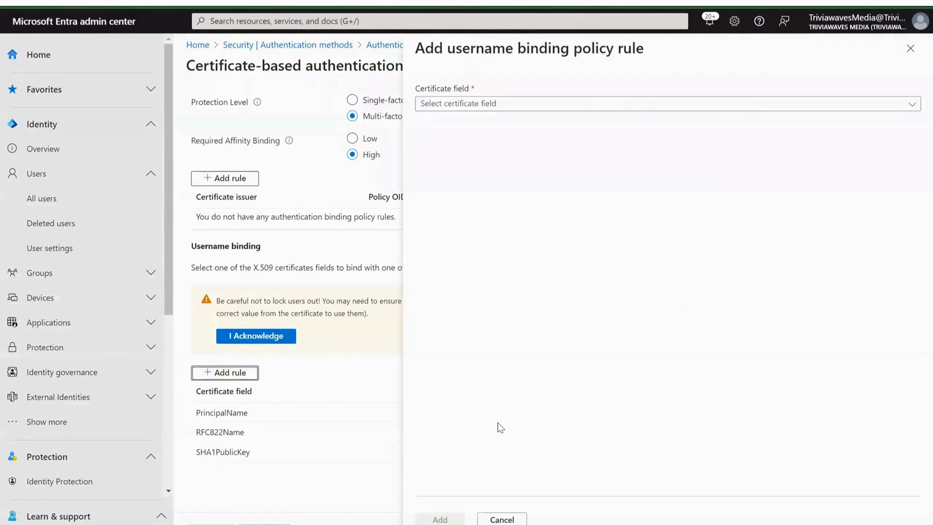
left_click(717, 109)
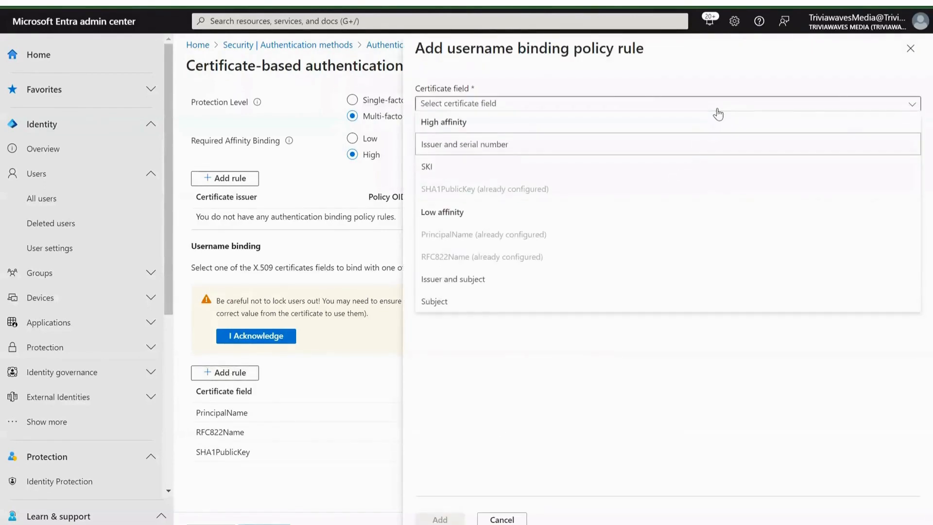
left_click(470, 173)
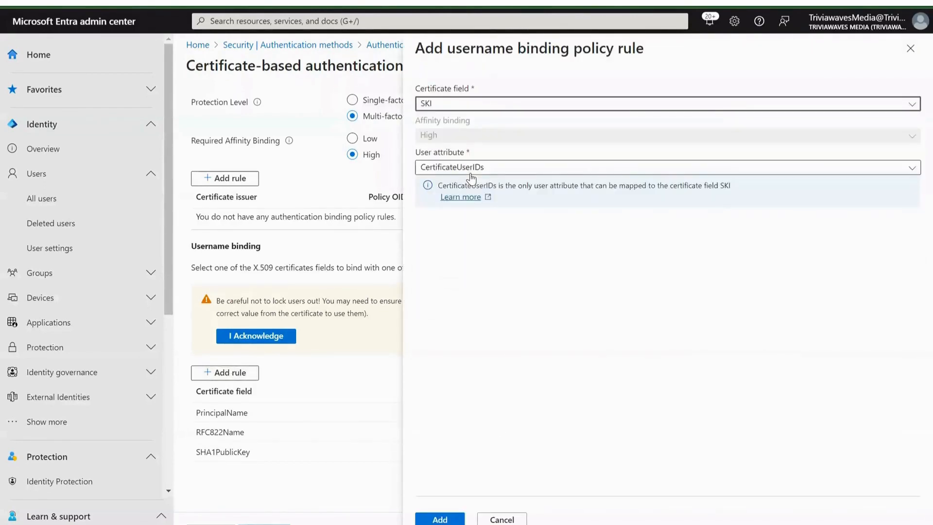
left_click(421, 519)
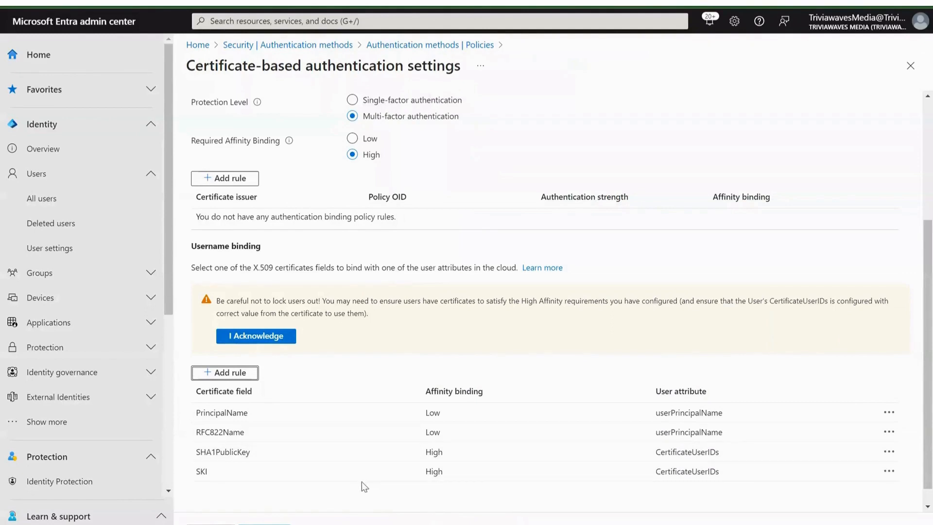
left_click(272, 338)
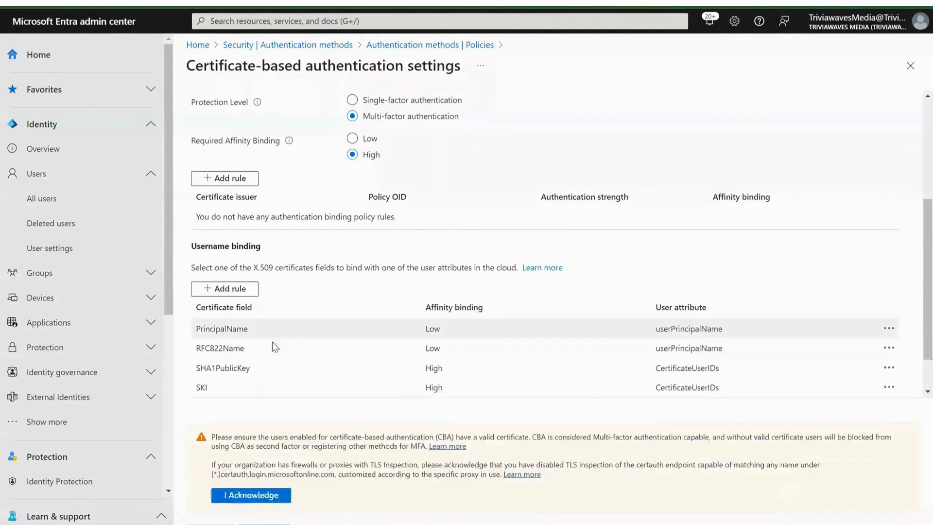
left_click(259, 499)
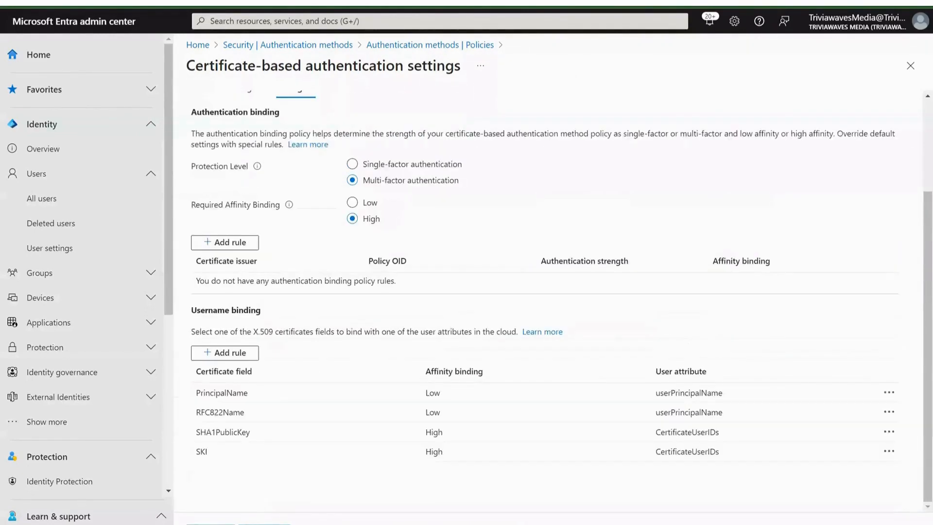